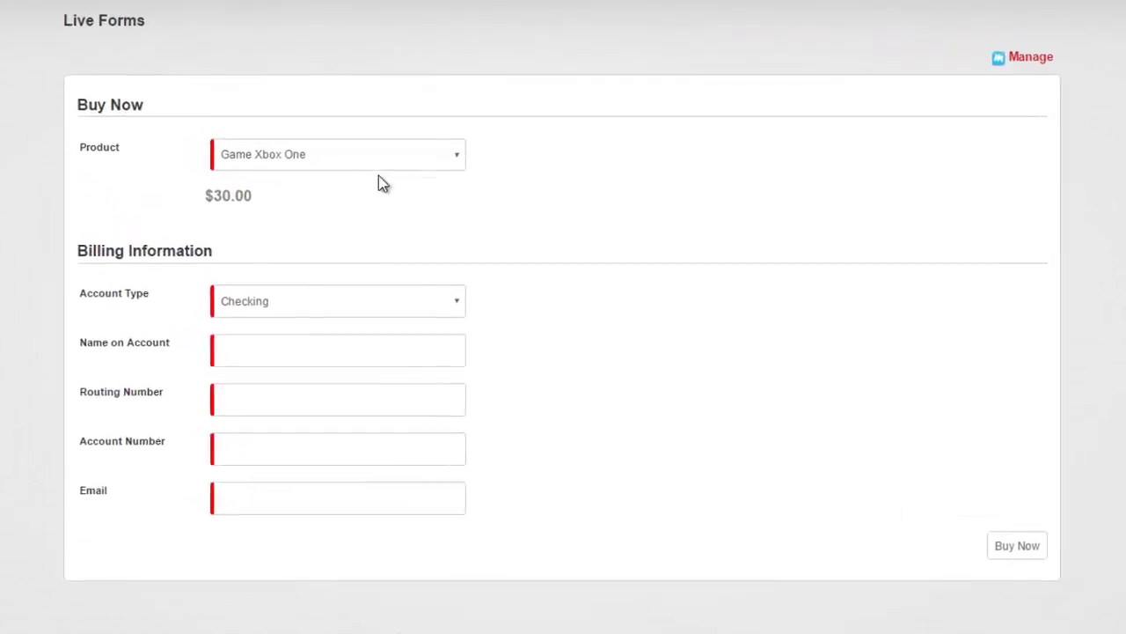
Step: Confirm Game PlayStation 4 is priced at $50.00, then open the Buy Now form in the designer
{"action": "left_click", "coordinate": [458, 261]}
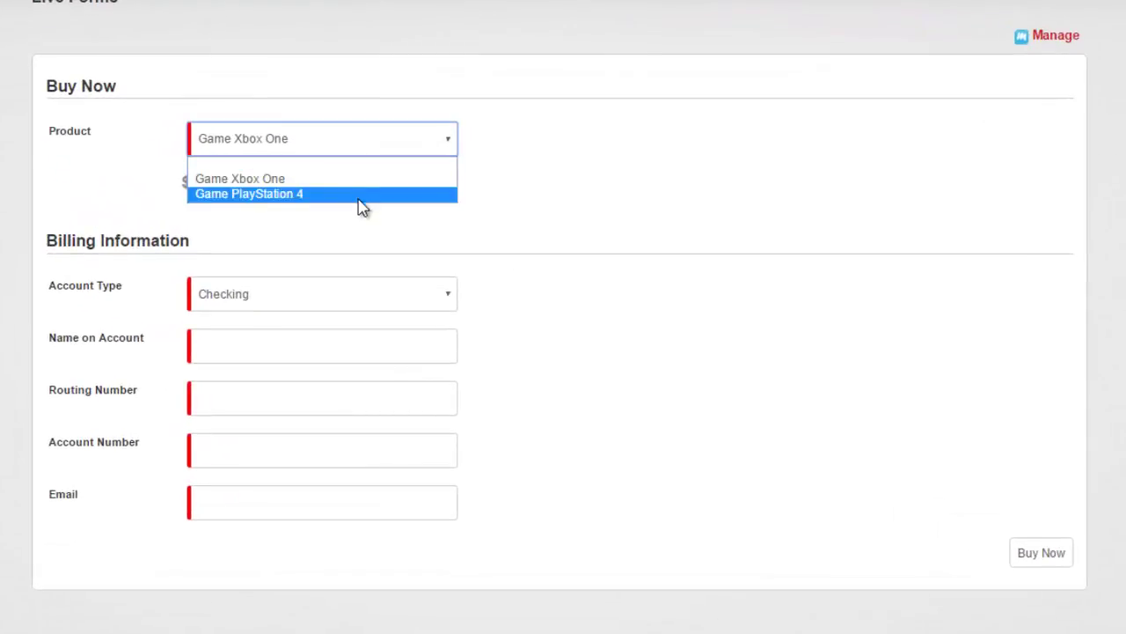
{"action": "left_click", "coordinate": [362, 198]}
{"action": "double_click", "coordinate": [226, 185]}
{"action": "left_click", "coordinate": [349, 218]}
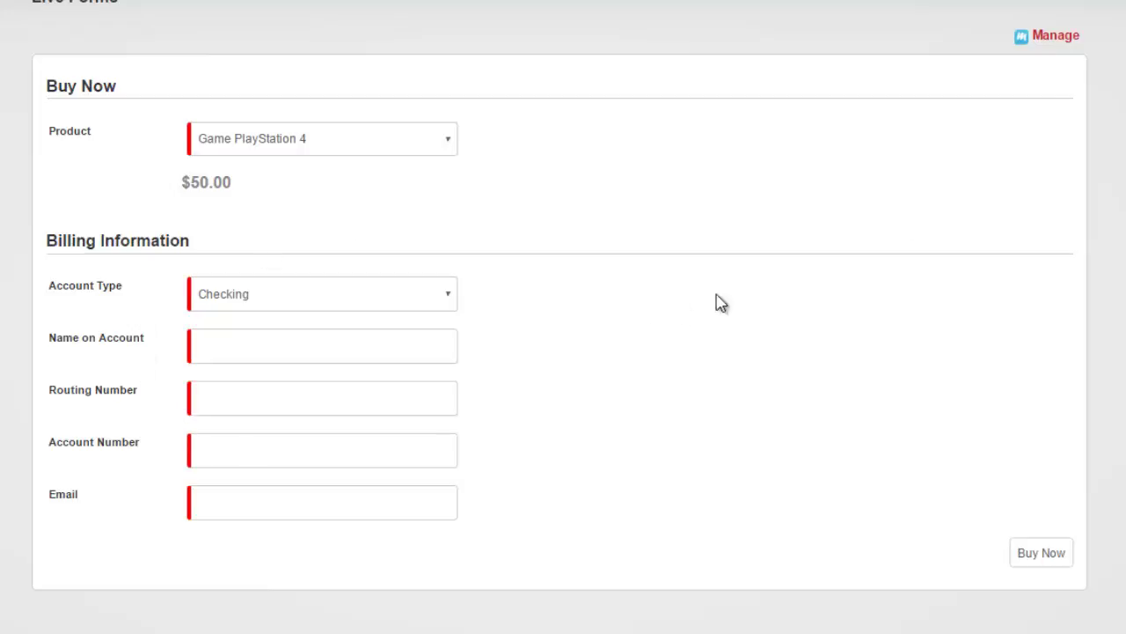
{"action": "left_click", "coordinate": [1076, 39]}
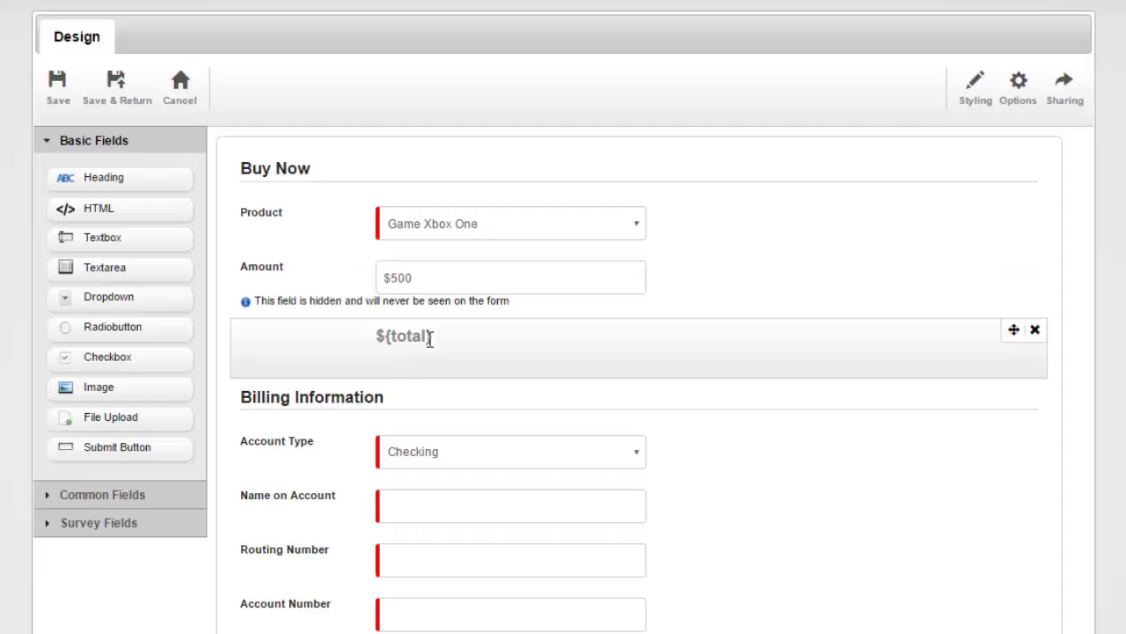
Step: Add an Authorize.Net payment action to the form's submission actions and name it Authorize
{"action": "left_click", "coordinate": [1020, 102]}
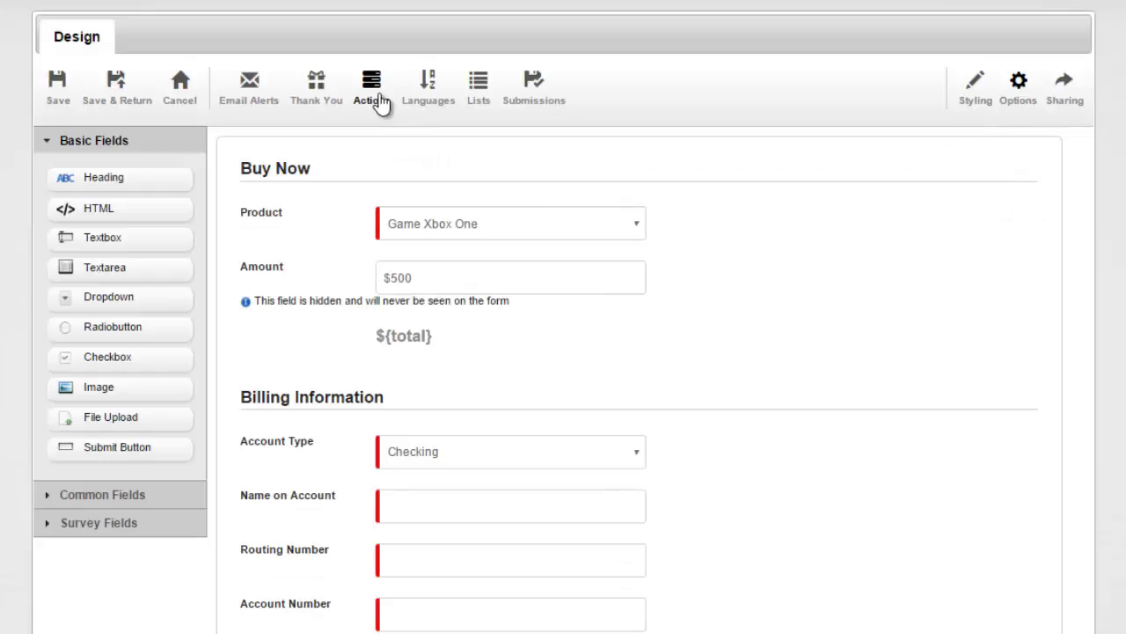
{"action": "left_click", "coordinate": [372, 88]}
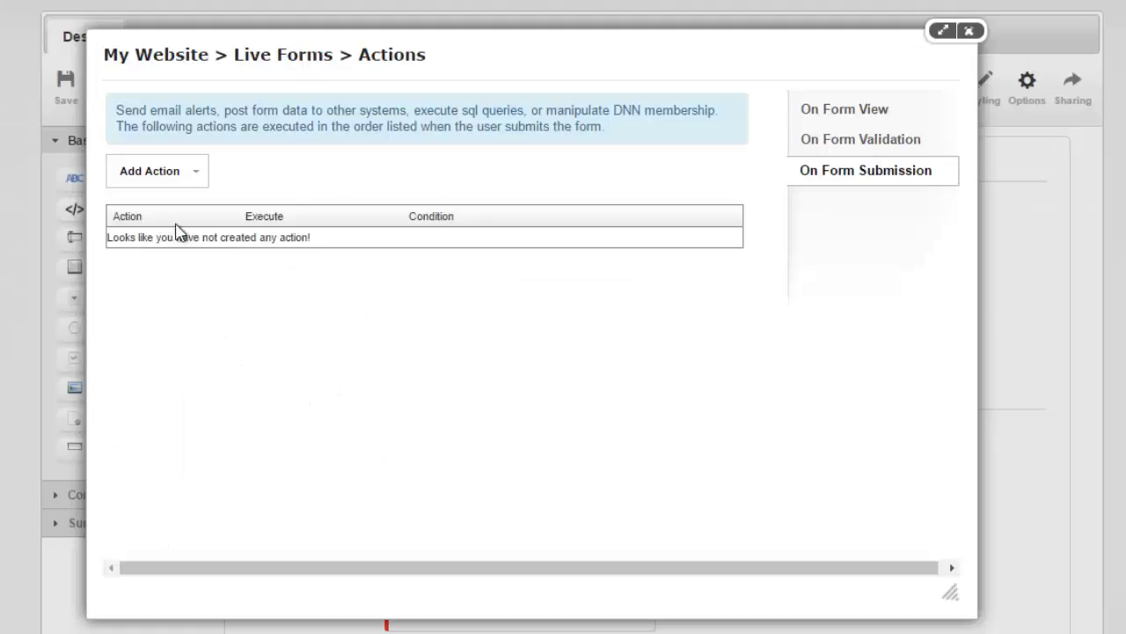
{"action": "left_click", "coordinate": [162, 172]}
{"action": "mouse_move", "coordinate": [251, 412]}
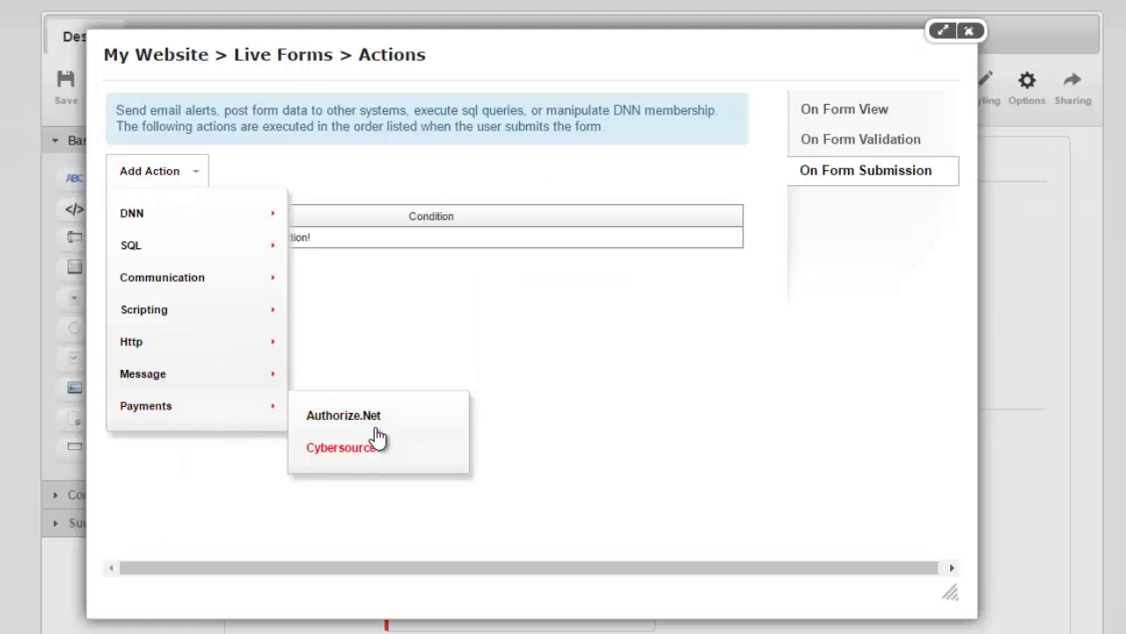
{"action": "left_click", "coordinate": [376, 429]}
{"action": "left_click", "coordinate": [820, 105]}
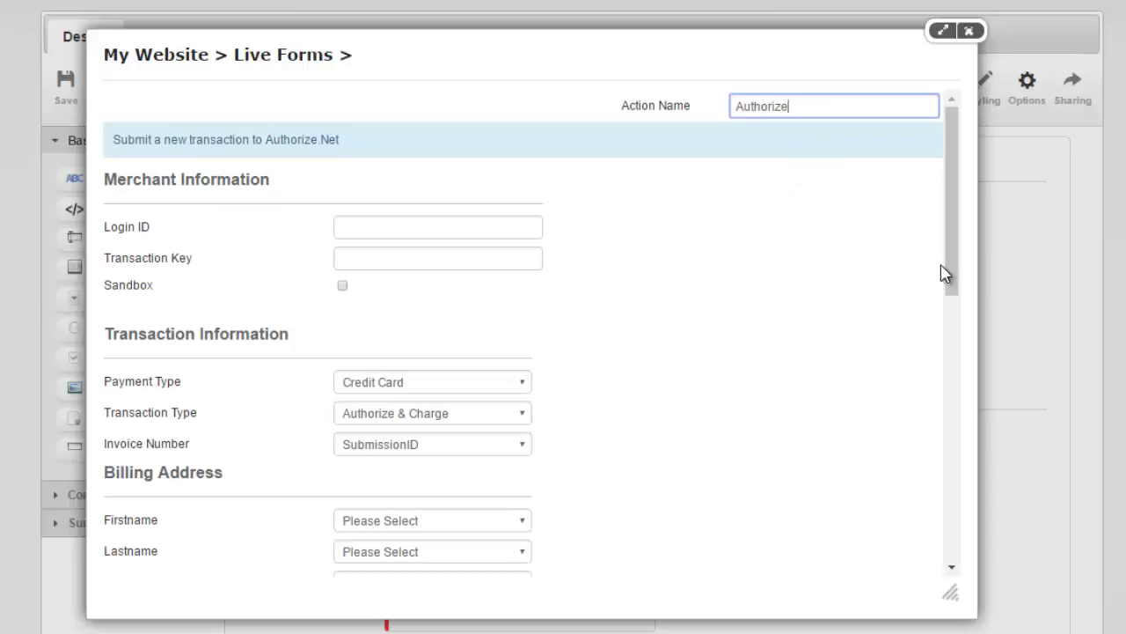
{"action": "double_click", "coordinate": [760, 112]}
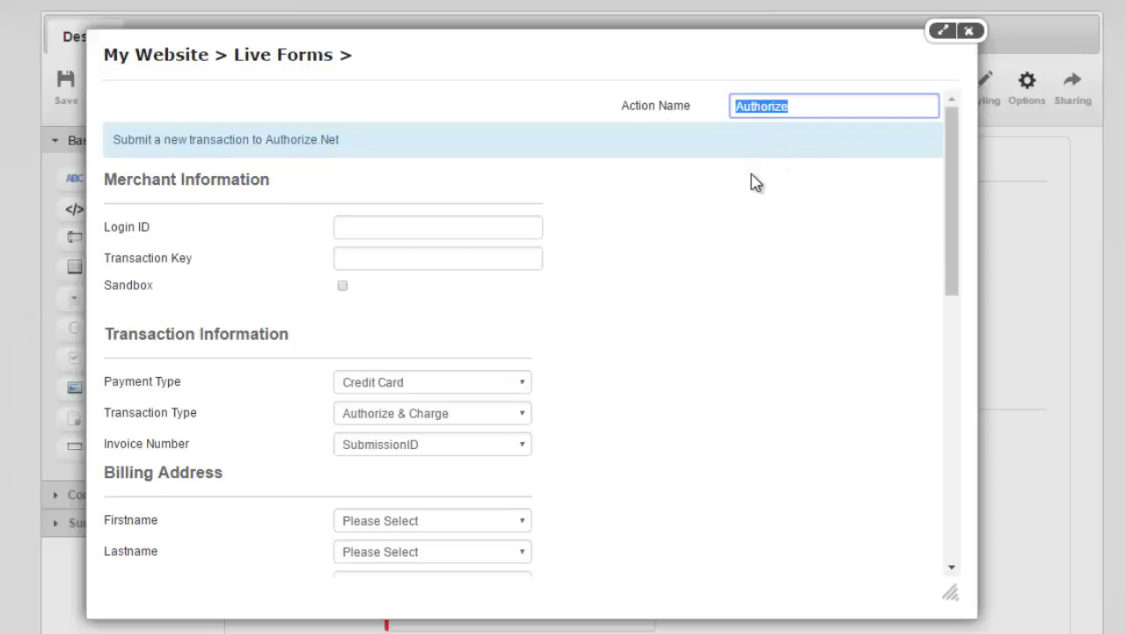
{"action": "left_click", "coordinate": [744, 195]}
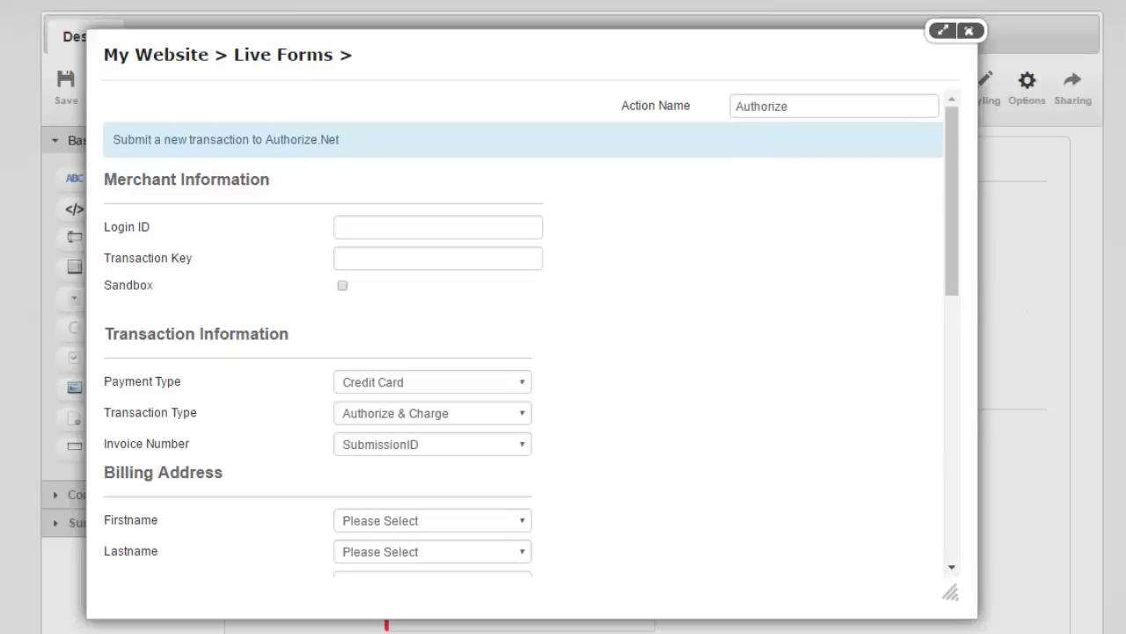
Step: Paste the merchant Login ID and Transaction Key into the Authorize action
{"action": "left_click", "coordinate": [379, 227]}
{"action": "key", "text": "ctrl+v"}
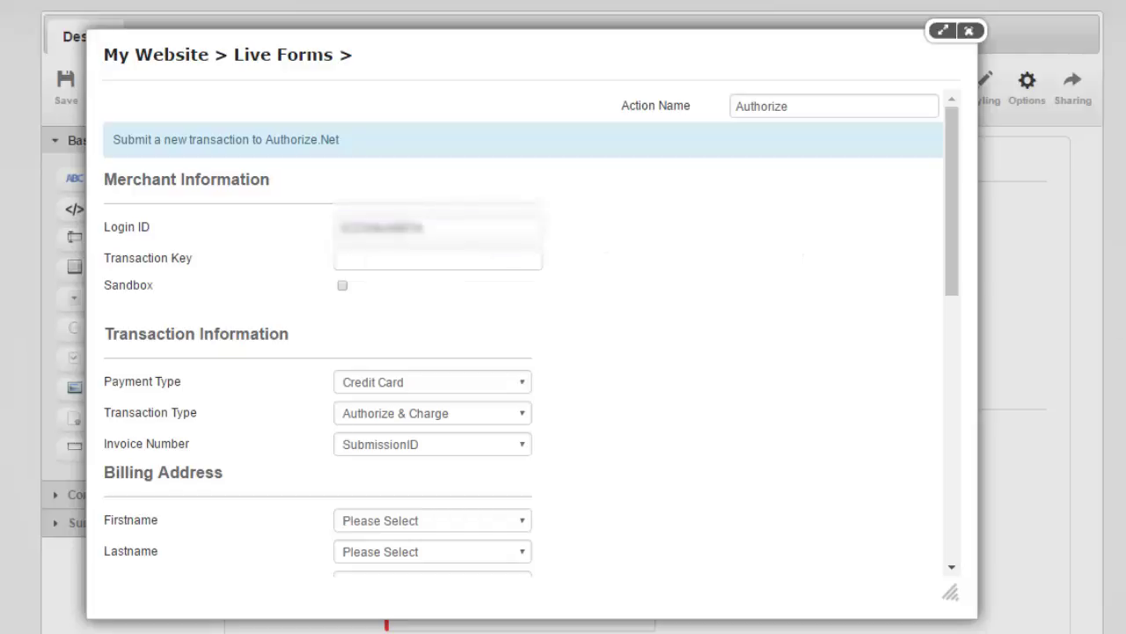
{"action": "left_click", "coordinate": [440, 257]}
{"action": "key", "text": "ctrl+v"}
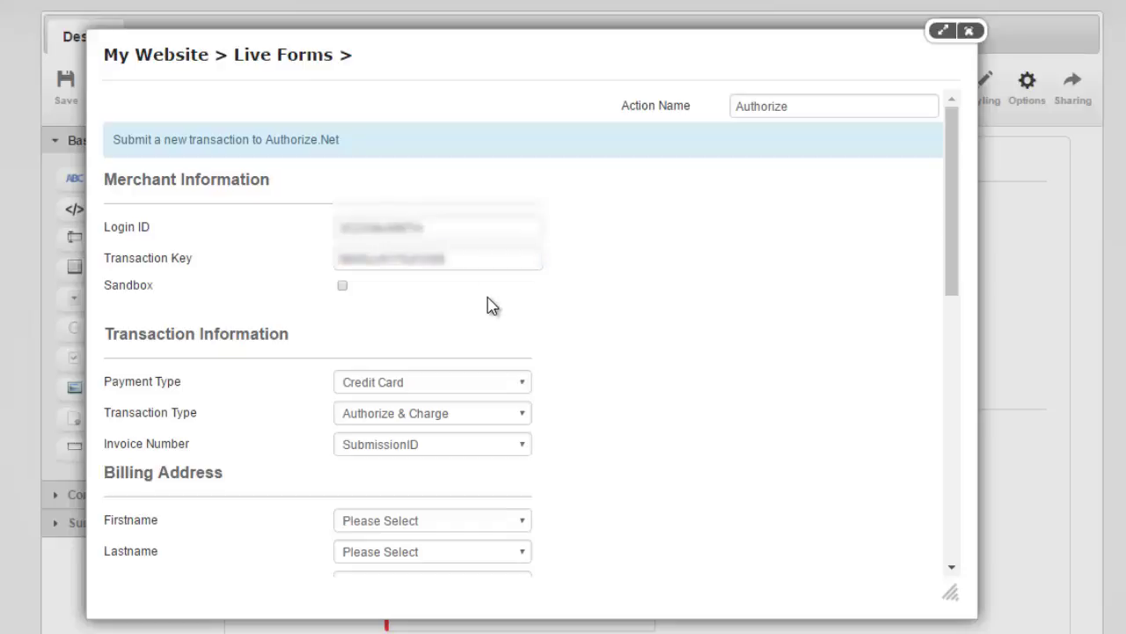
Step: Enable Sandbox mode and set the Payment Type to Bank Account
{"action": "left_click", "coordinate": [341, 289]}
{"action": "scroll", "coordinate": [722, 326], "scroll_direction": "down", "scroll_amount": 2}
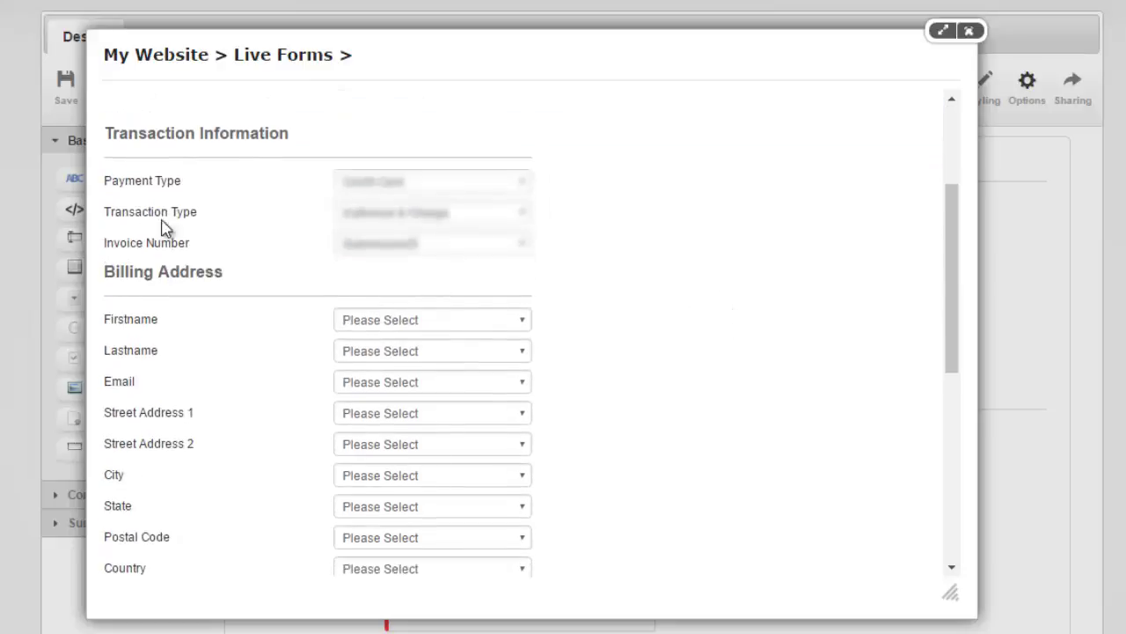
{"action": "left_click", "coordinate": [410, 184]}
{"action": "left_click", "coordinate": [410, 216]}
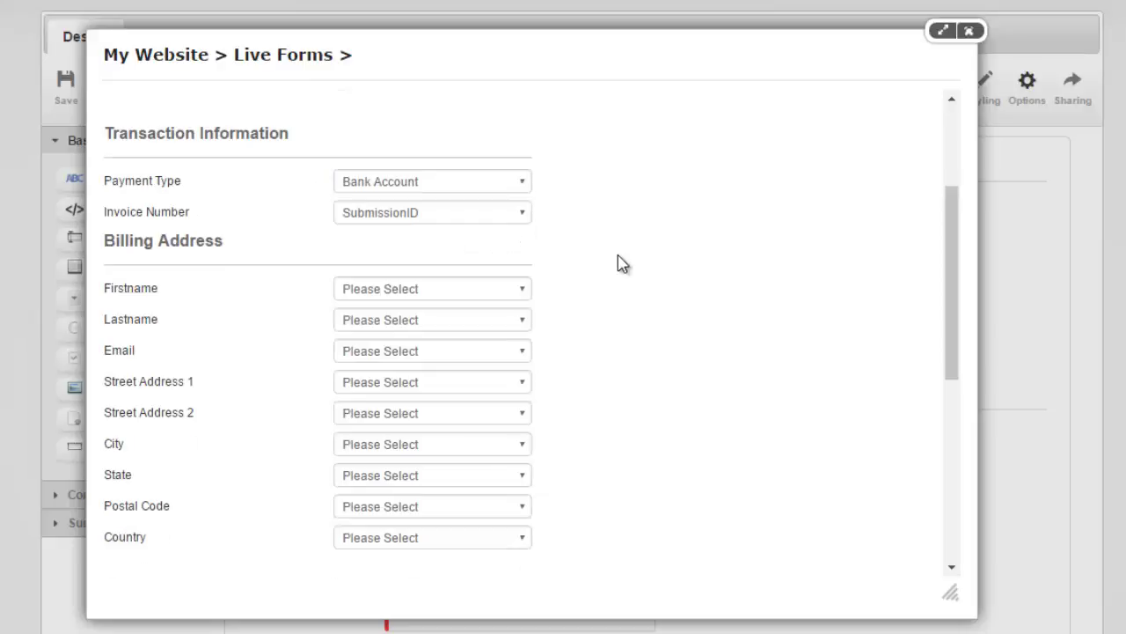
{"action": "scroll", "coordinate": [620, 262], "scroll_direction": "down", "scroll_amount": 2}
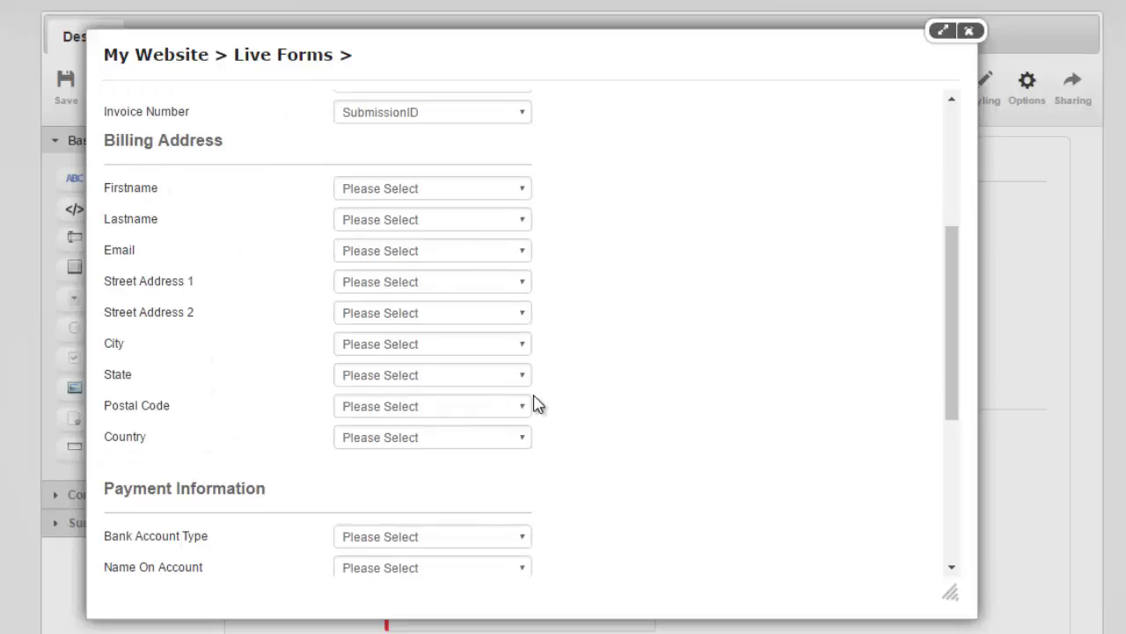
{"action": "scroll", "coordinate": [612, 394], "scroll_direction": "down", "scroll_amount": 4}
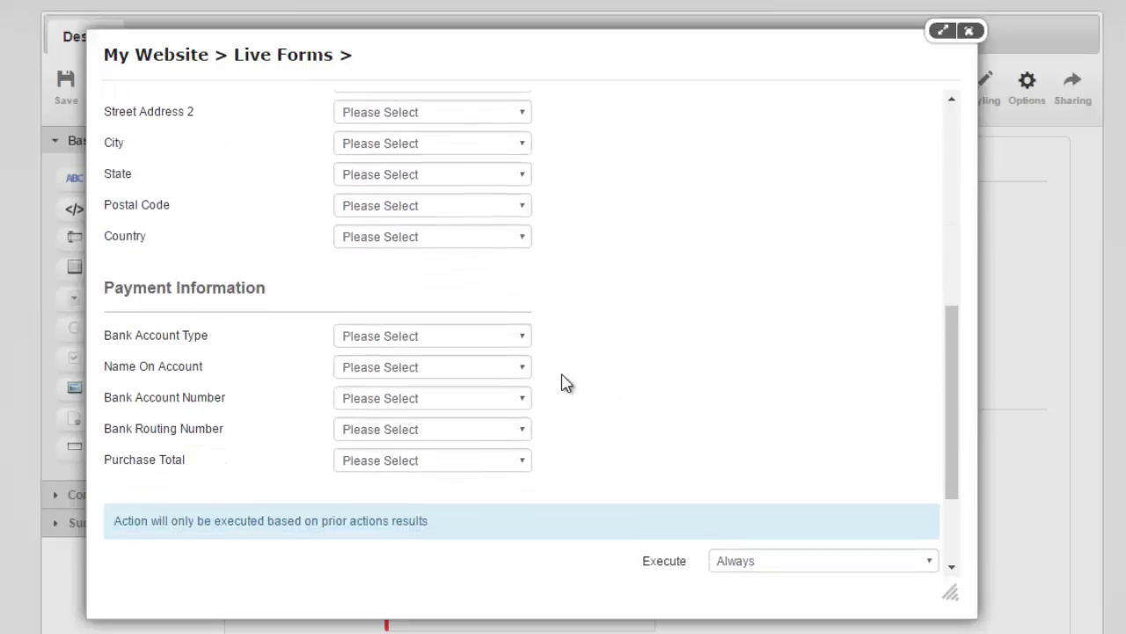
Step: Map bank account type, name on account and account number to their matching form fields
{"action": "left_click", "coordinate": [403, 341]}
{"action": "left_click", "coordinate": [436, 386]}
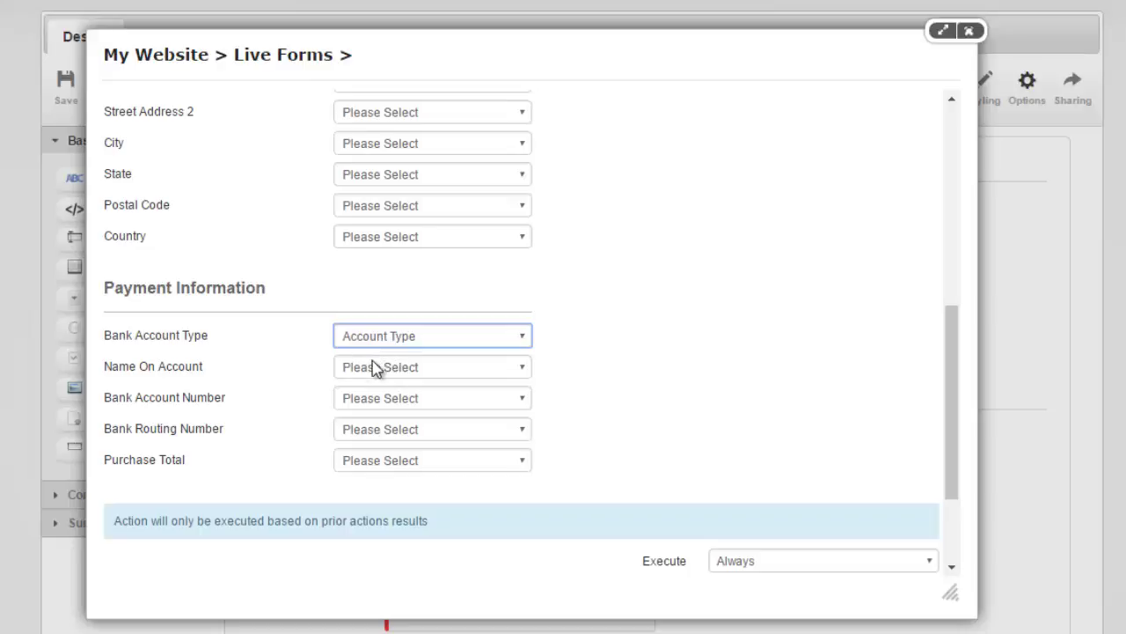
{"action": "left_click", "coordinate": [413, 370]}
{"action": "left_click", "coordinate": [419, 400]}
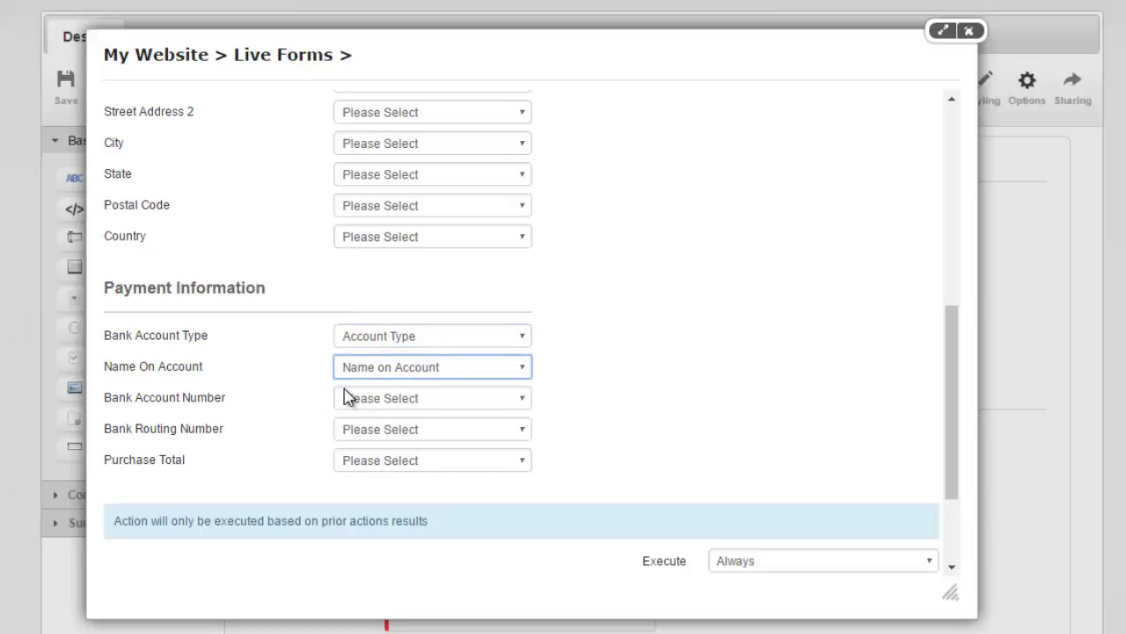
{"action": "left_click", "coordinate": [580, 394]}
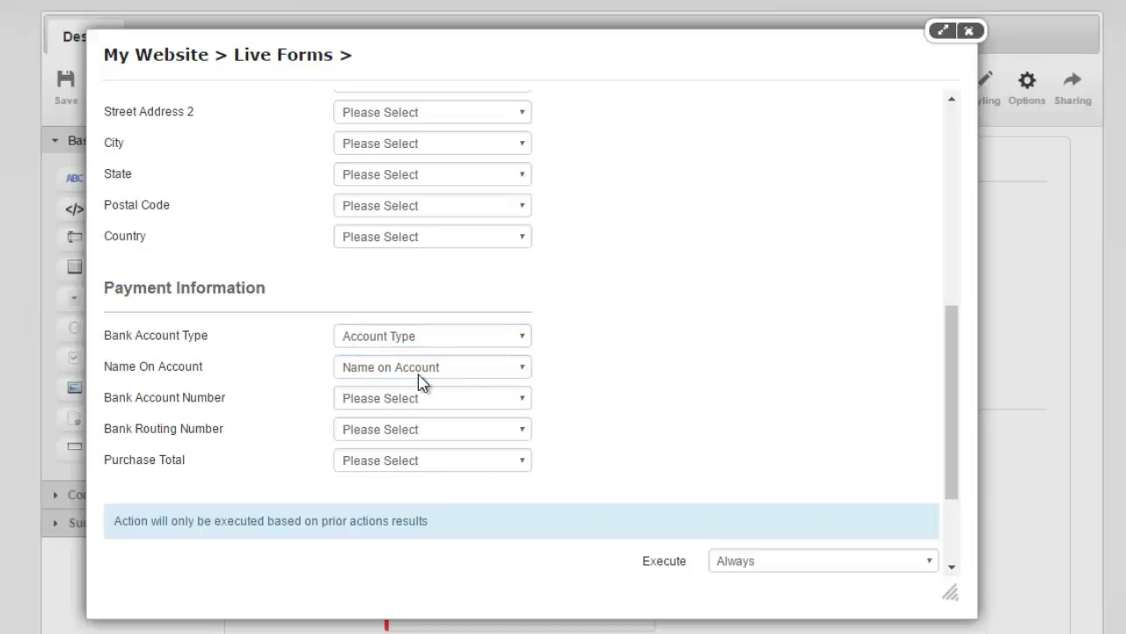
{"action": "left_click", "coordinate": [343, 401]}
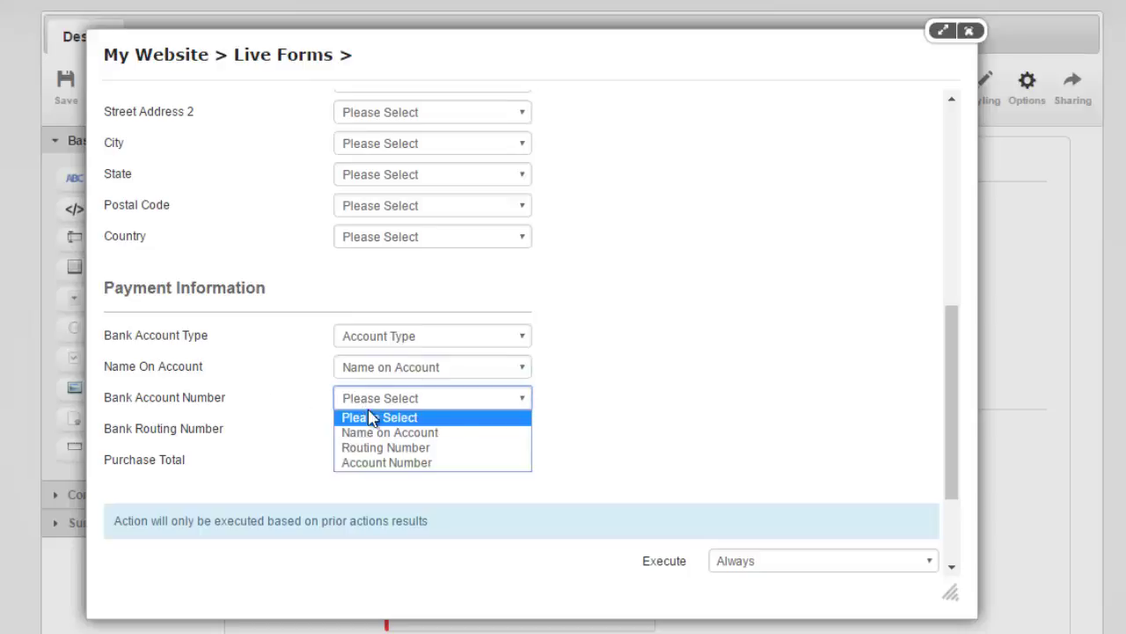
{"action": "left_click", "coordinate": [407, 463]}
Step: Map routing number and purchase total to Routing Number and Amount, then save the action
{"action": "left_click", "coordinate": [410, 435]}
{"action": "left_click", "coordinate": [410, 479]}
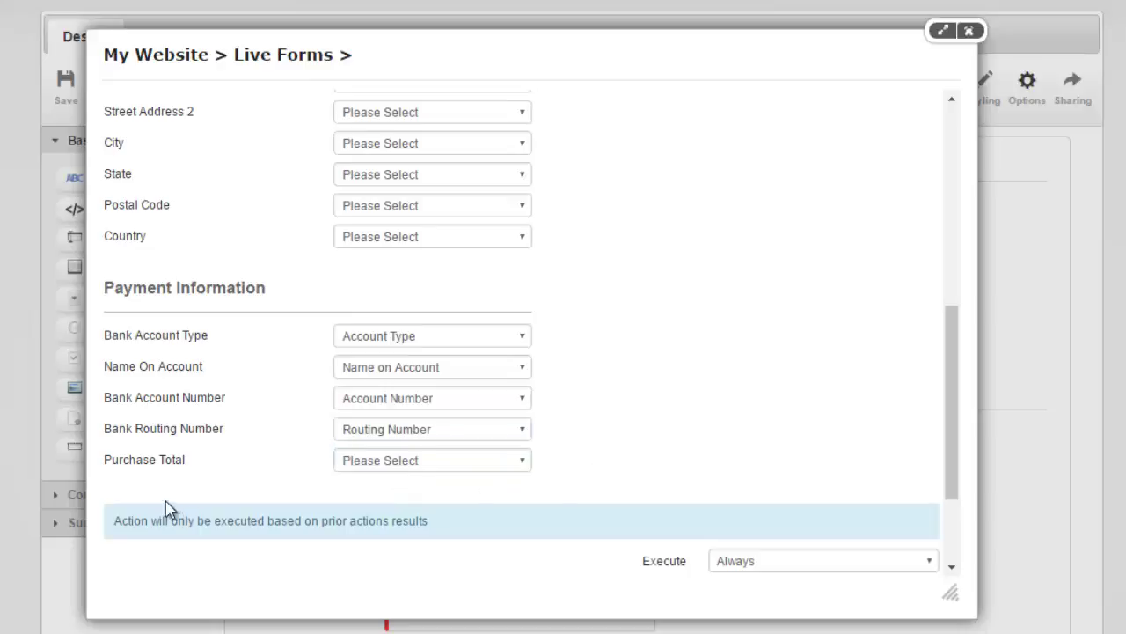
{"action": "left_click", "coordinate": [378, 463]}
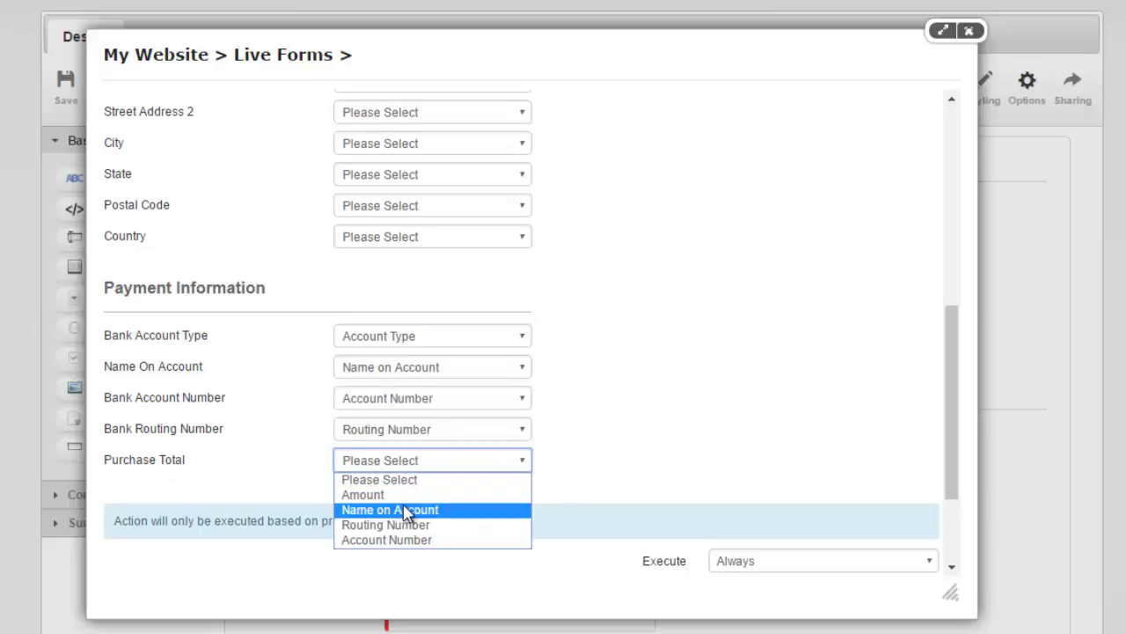
{"action": "left_click", "coordinate": [411, 495]}
{"action": "scroll", "coordinate": [654, 390], "scroll_direction": "down", "scroll_amount": 3}
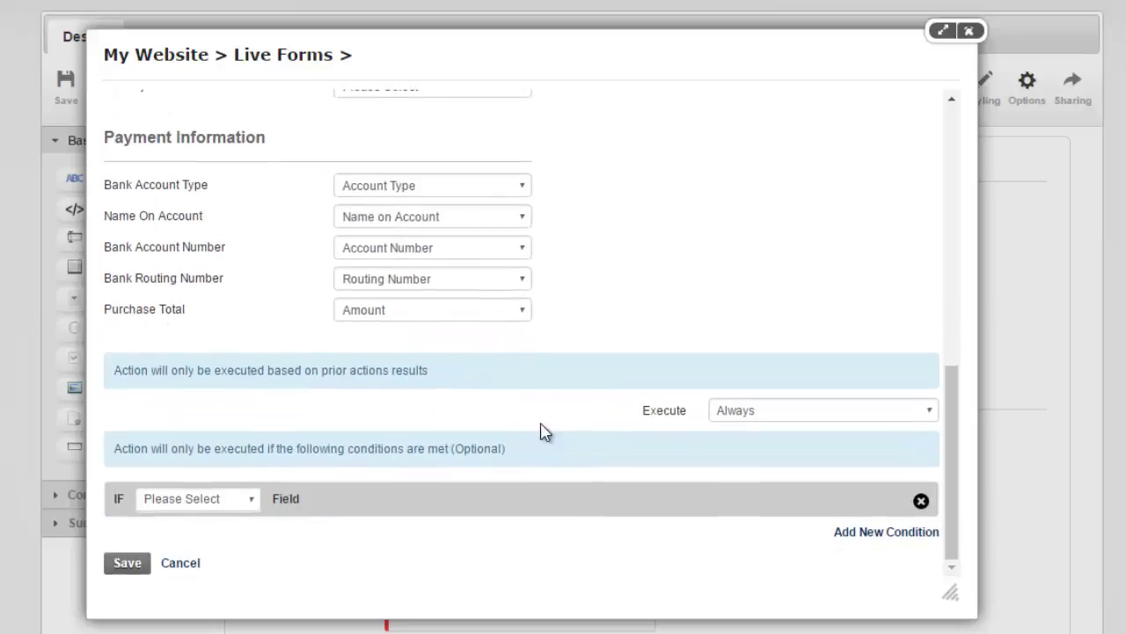
{"action": "left_click", "coordinate": [117, 566]}
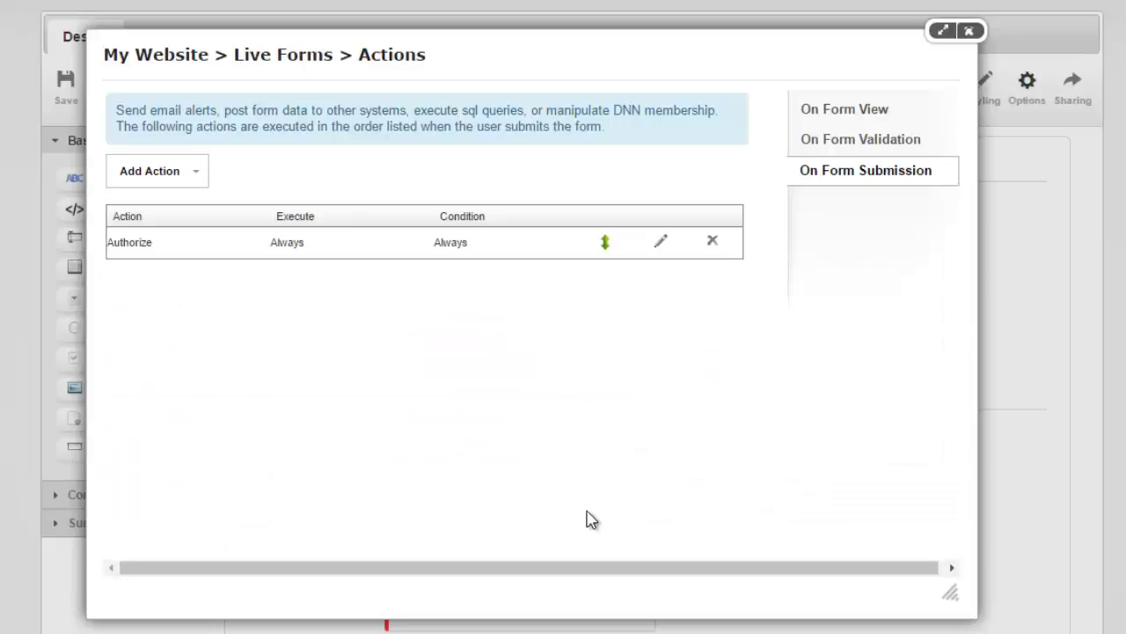
Step: Add a Show Message action named Success
{"action": "left_click", "coordinate": [156, 182]}
{"action": "mouse_move", "coordinate": [199, 357]}
{"action": "mouse_move", "coordinate": [216, 379]}
{"action": "left_click", "coordinate": [352, 384]}
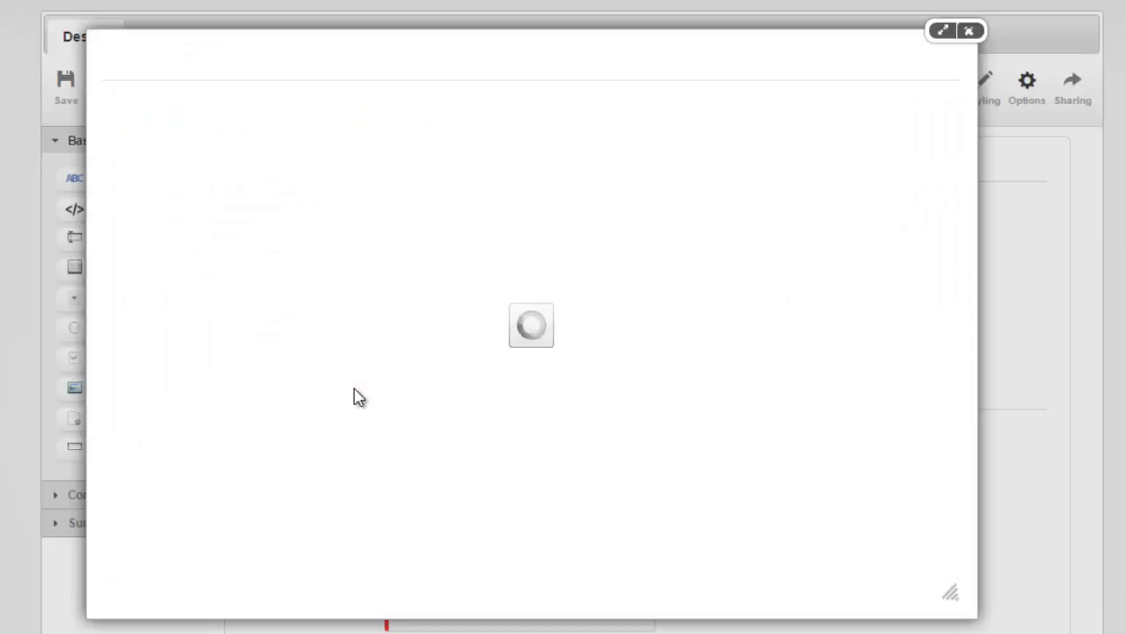
{"action": "left_click", "coordinate": [830, 107]}
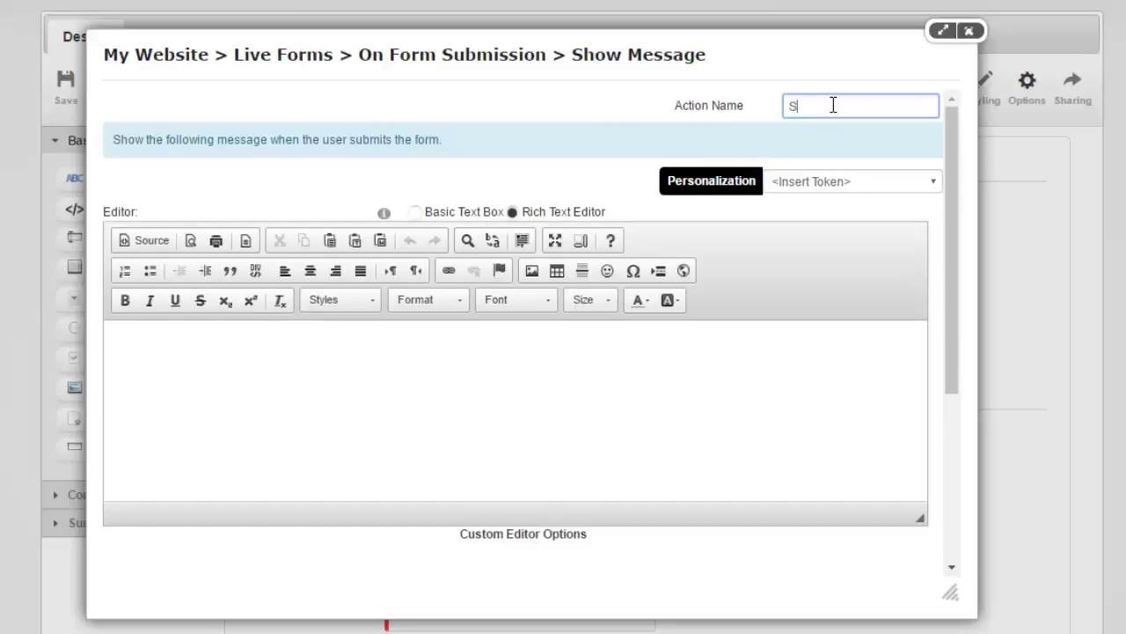
{"action": "key", "text": "Tab"}
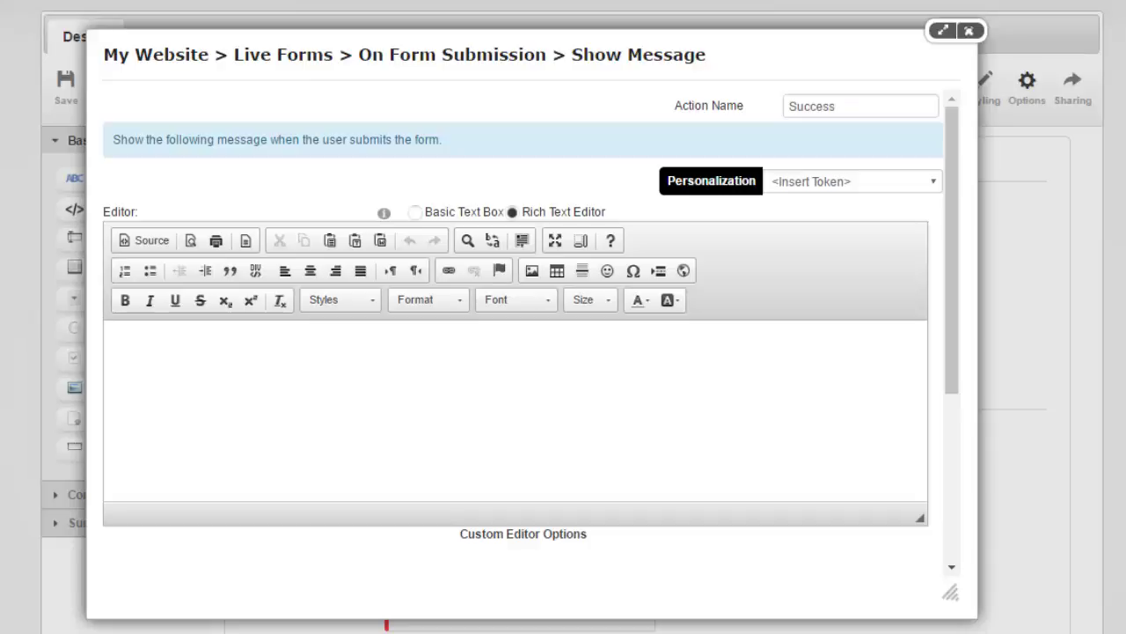
Step: Paste the order confirmation message containing the [Authorize:transId] token into the message body
{"action": "left_click", "coordinate": [519, 407]}
{"action": "type", "text": "Order placed. Transaction ID: [Authorize:transId]"}
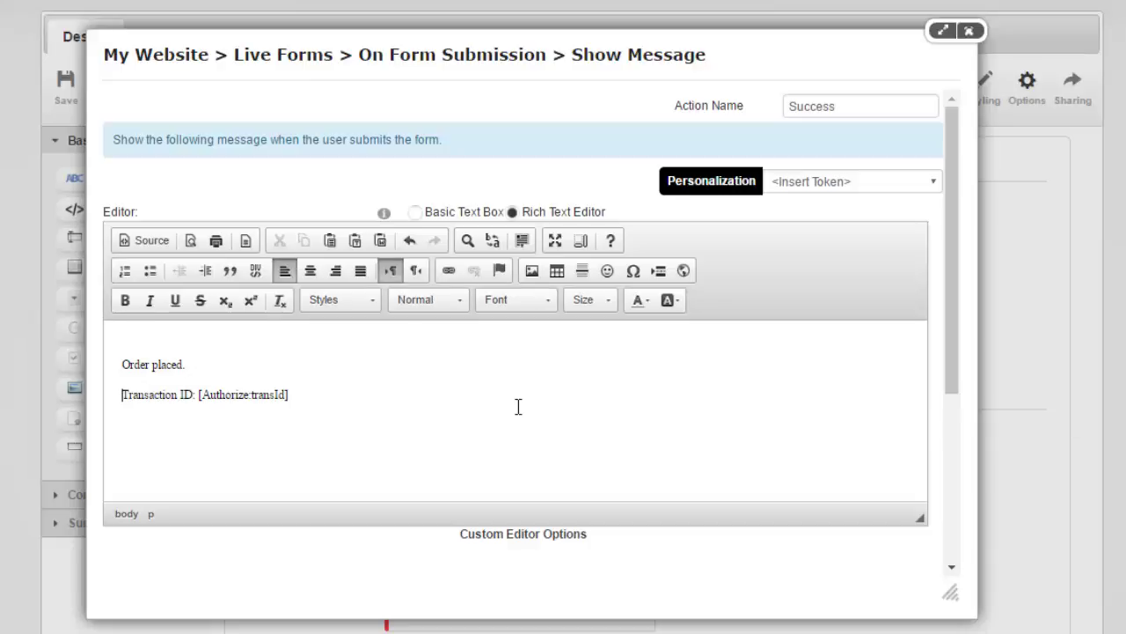
{"action": "key", "text": "BackSpace"}
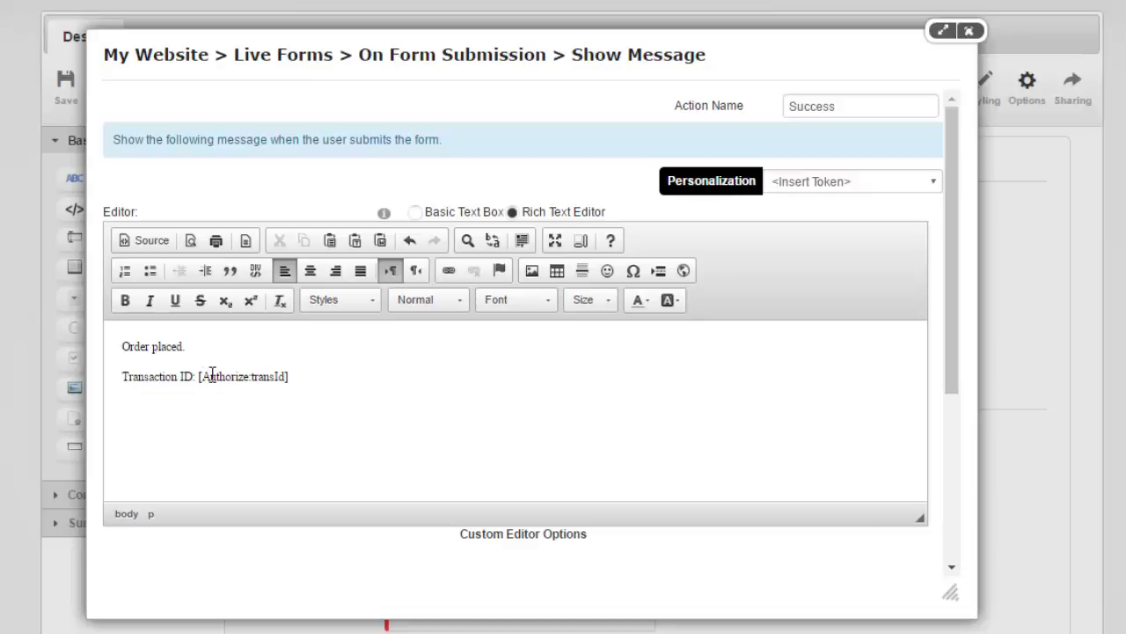
{"action": "left_click_drag", "start_coordinate": [212, 374], "coordinate": [247, 374]}
{"action": "left_click", "coordinate": [276, 424]}
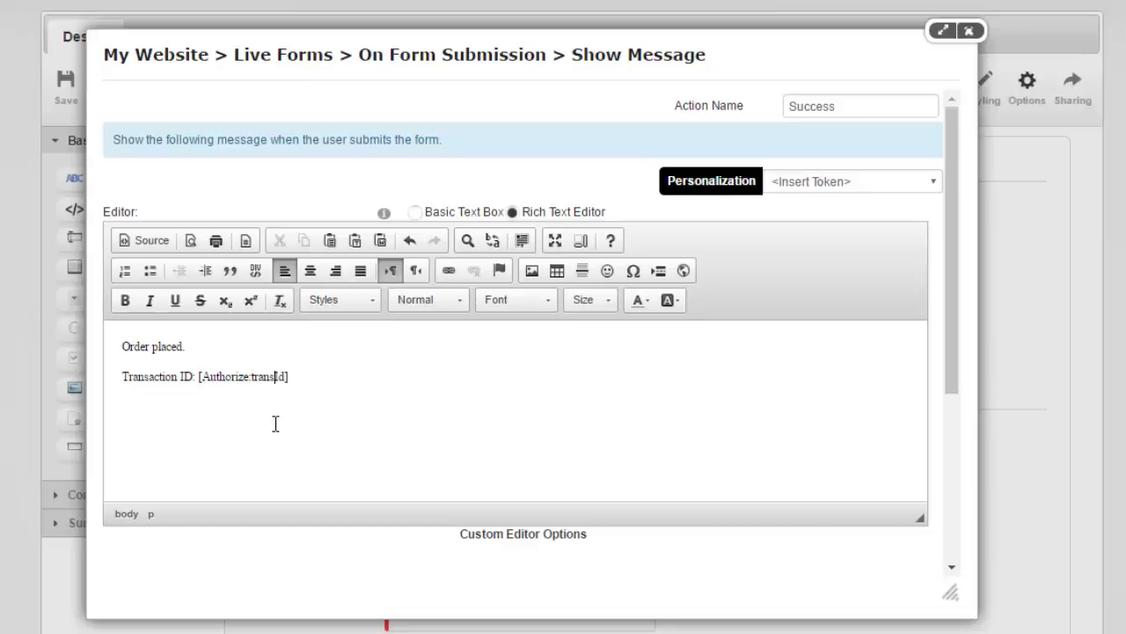
{"action": "double_click", "coordinate": [275, 378]}
{"action": "left_click", "coordinate": [265, 374]}
{"action": "left_click", "coordinate": [303, 381]}
Step: Set Execute to 'If immediately prior action is successful' and save the Success action
{"action": "scroll", "coordinate": [168, 383], "scroll_direction": "down", "scroll_amount": 2}
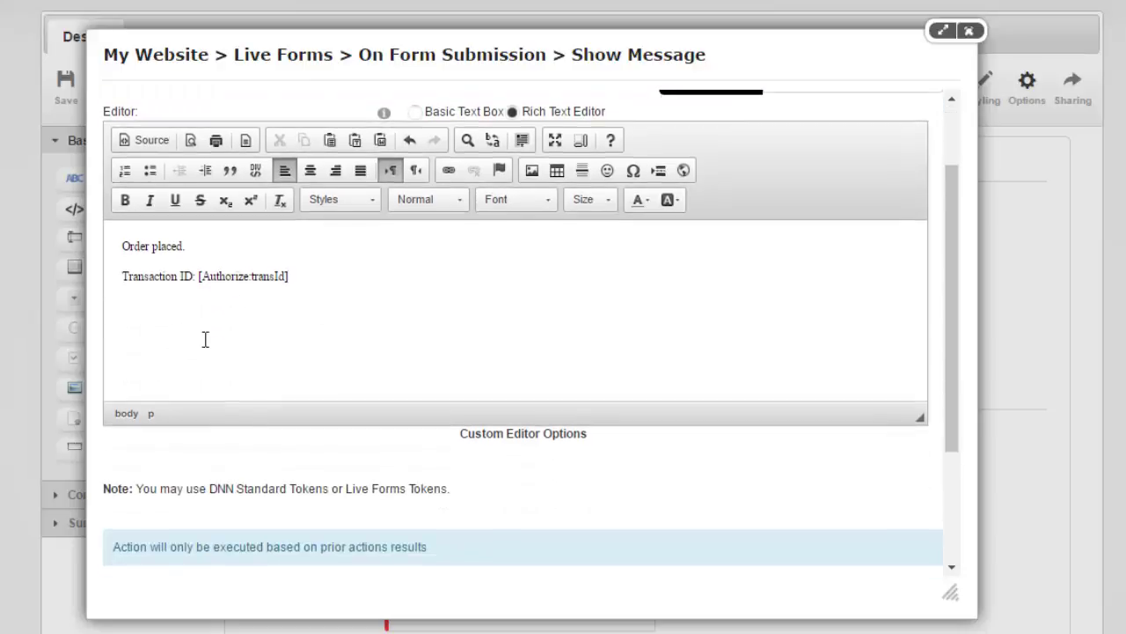
{"action": "scroll", "coordinate": [220, 347], "scroll_direction": "down", "scroll_amount": 3}
{"action": "scroll", "coordinate": [406, 380], "scroll_direction": "down", "scroll_amount": 1}
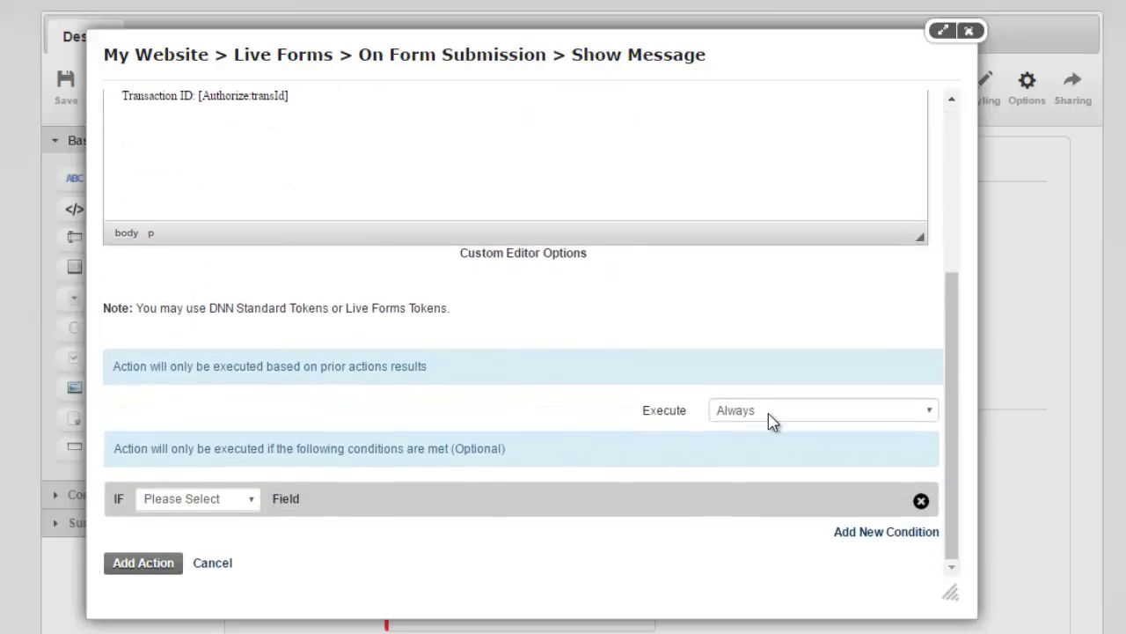
{"action": "left_click", "coordinate": [770, 414]}
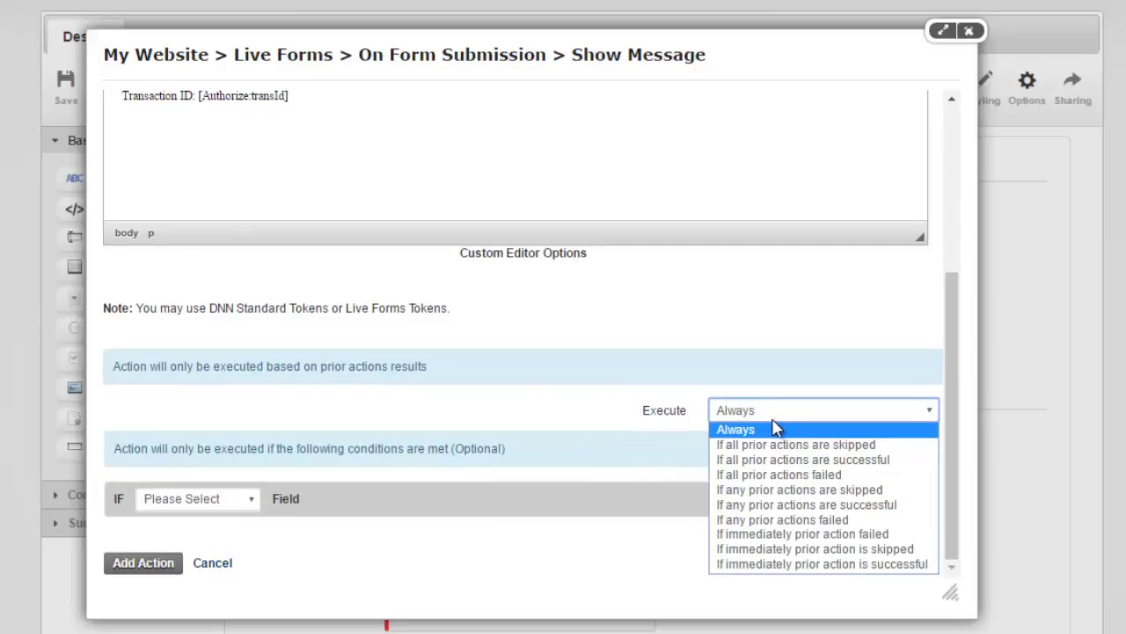
{"action": "left_click", "coordinate": [842, 564]}
{"action": "left_click", "coordinate": [154, 563]}
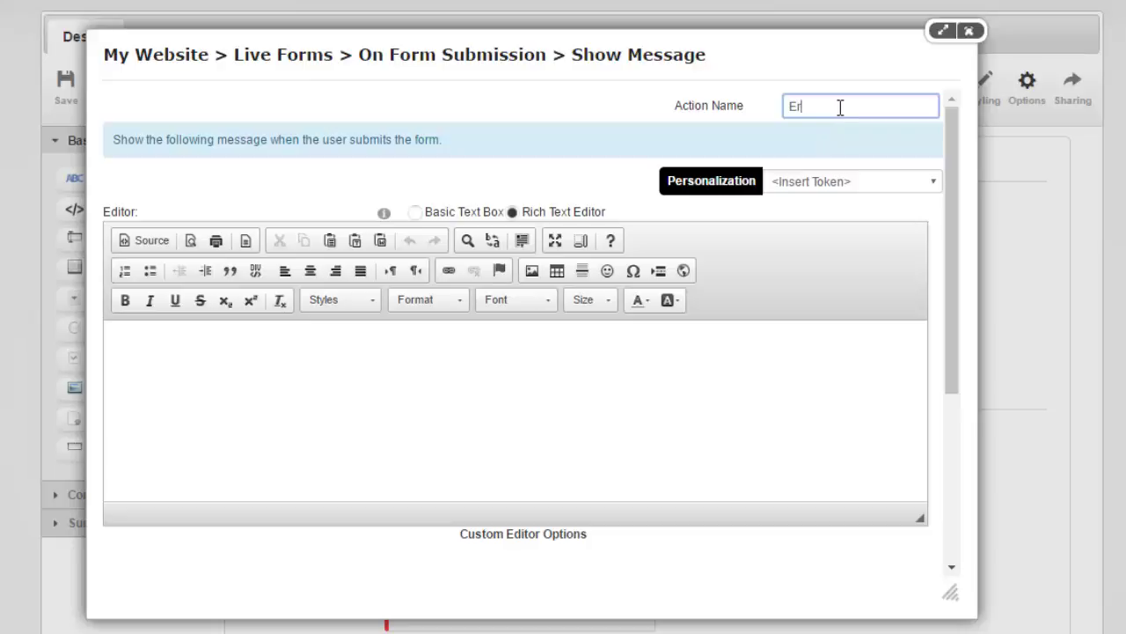
Step: Name the new message action Error and paste the order-failed sentence as its message
{"action": "key", "text": "Tab"}
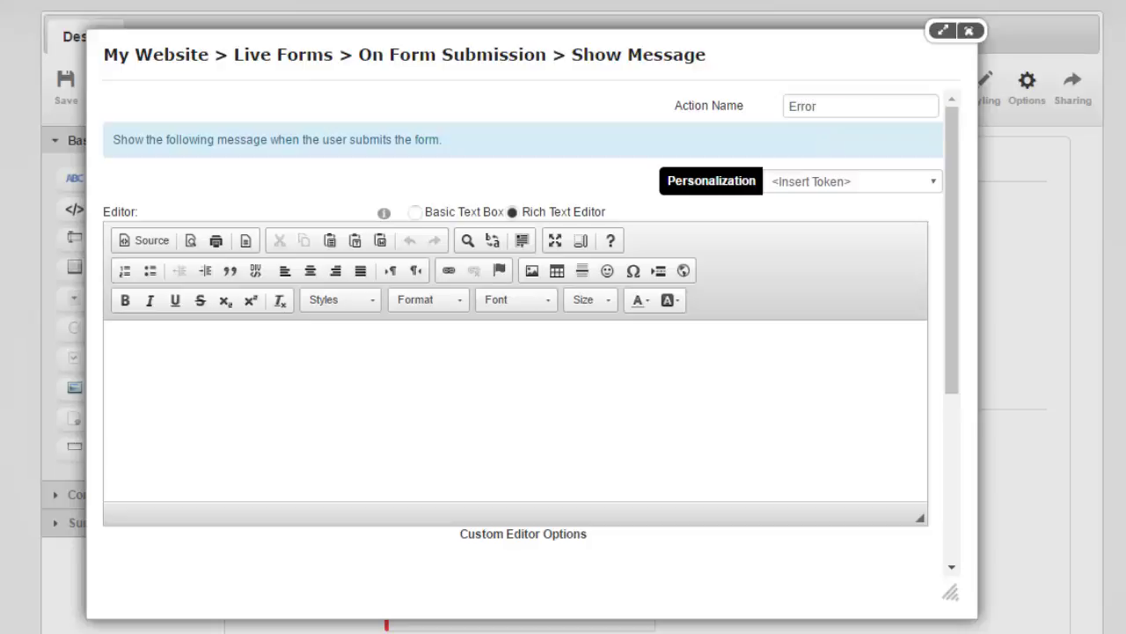
{"action": "left_click", "coordinate": [769, 424]}
{"action": "type", "text": "There was an error placing your order. Please contact us to place your order."}
{"action": "key", "text": "BackSpace"}
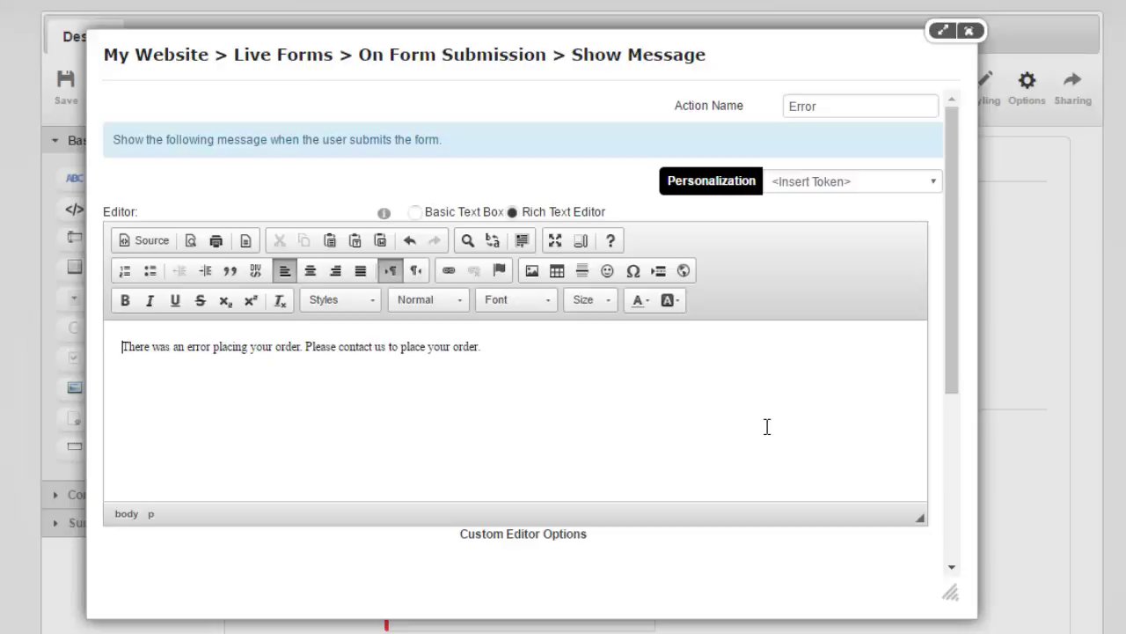
Step: Set Execute to 'If any prior actions failed' and save the Error action
{"action": "scroll", "coordinate": [476, 352], "scroll_direction": "down", "scroll_amount": 3}
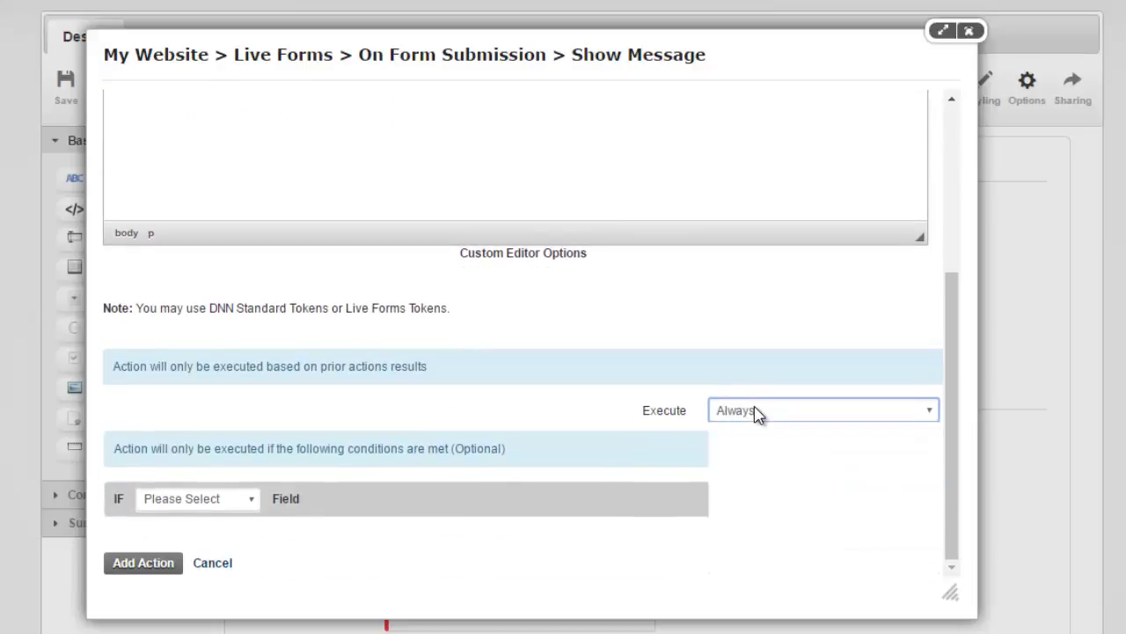
{"action": "left_click", "coordinate": [754, 414]}
{"action": "left_click", "coordinate": [764, 521]}
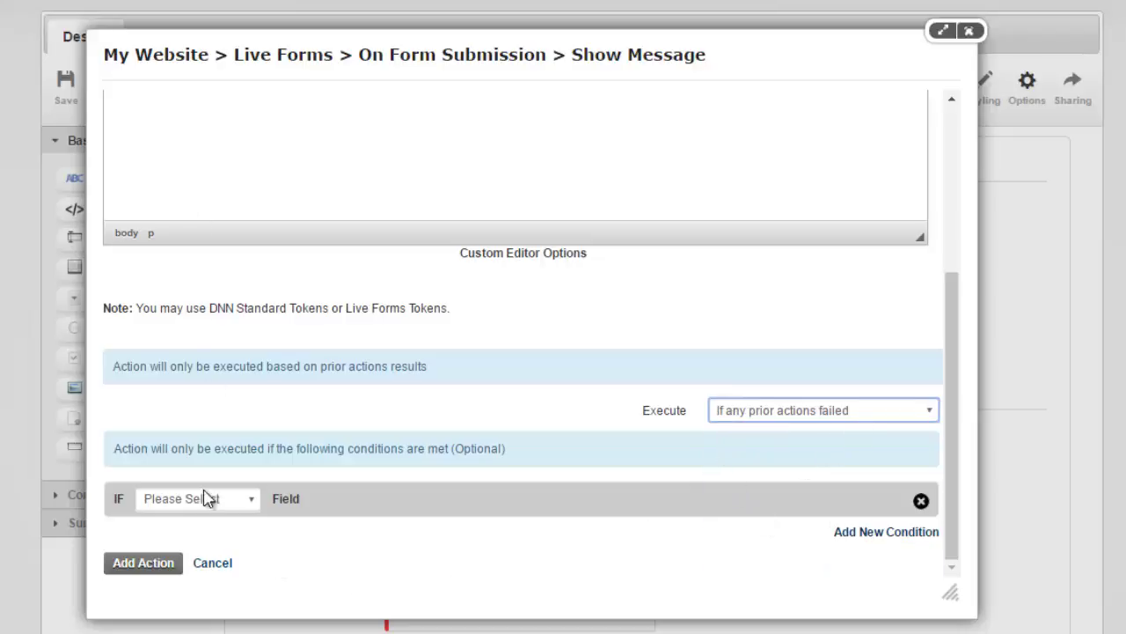
{"action": "left_click", "coordinate": [152, 567]}
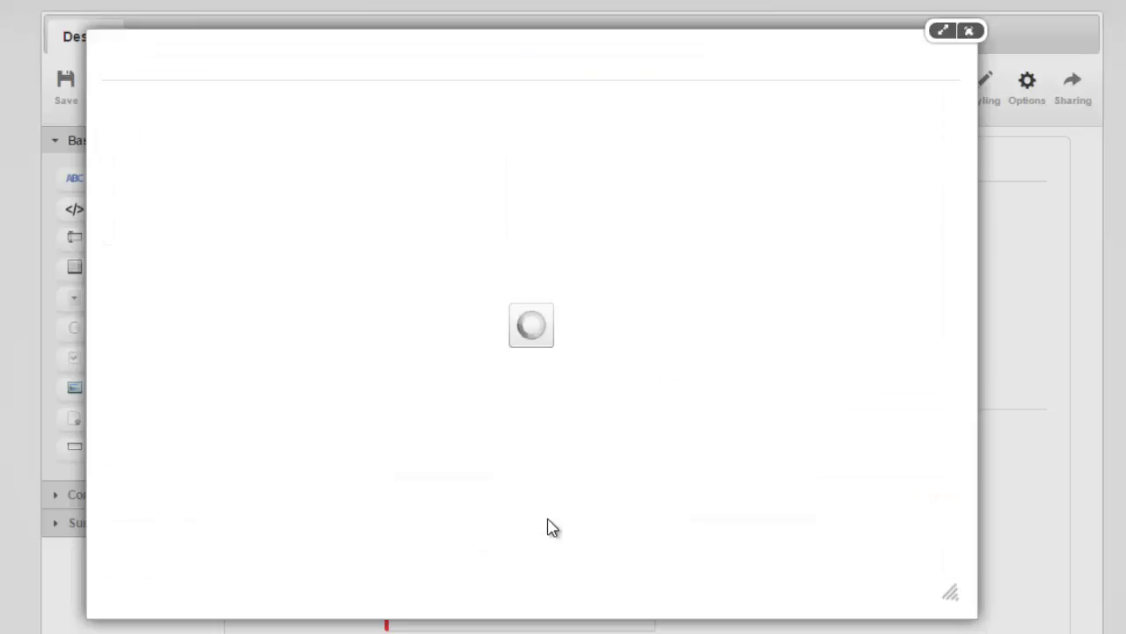
Step: Save the form and choose Game PlayStation 4 on the live order form
{"action": "left_click", "coordinate": [969, 31]}
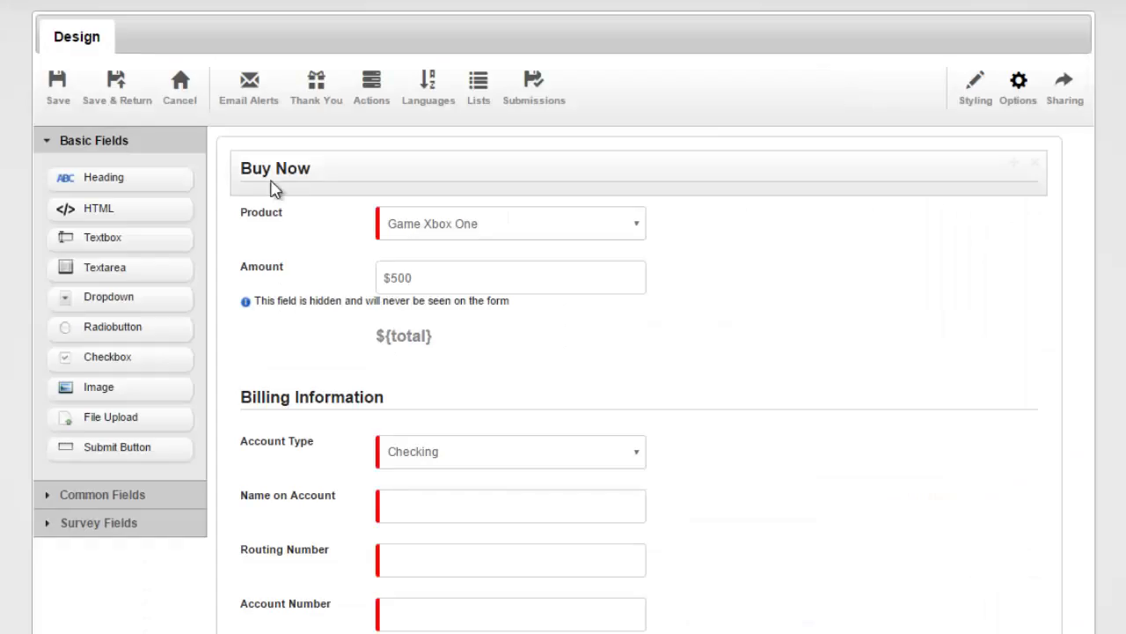
{"action": "left_click", "coordinate": [115, 87]}
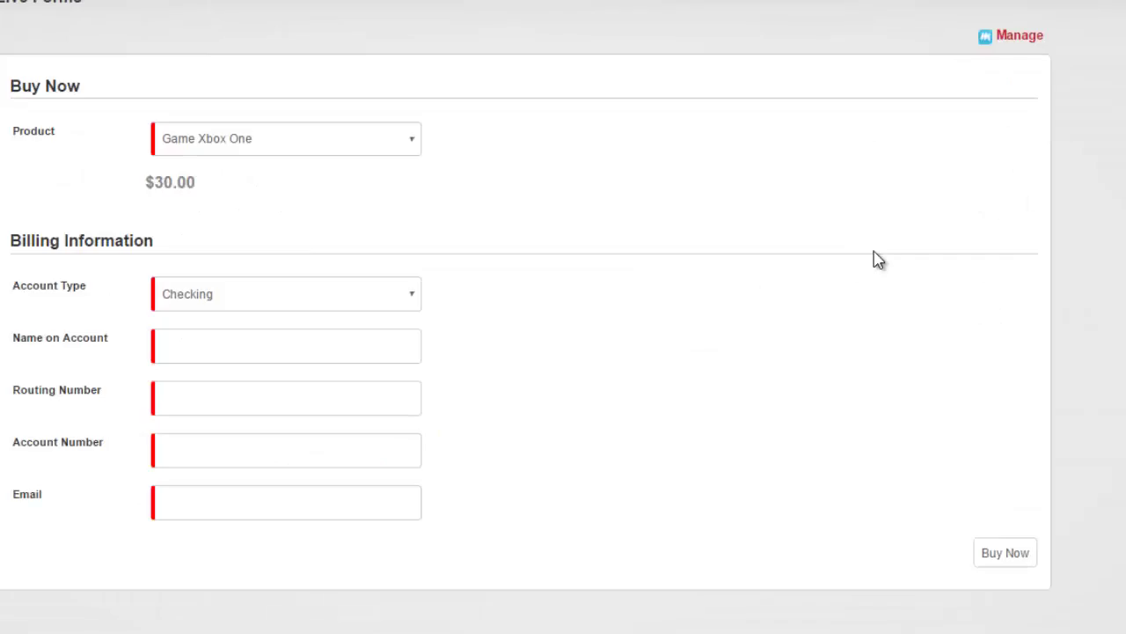
{"action": "left_click", "coordinate": [247, 145]}
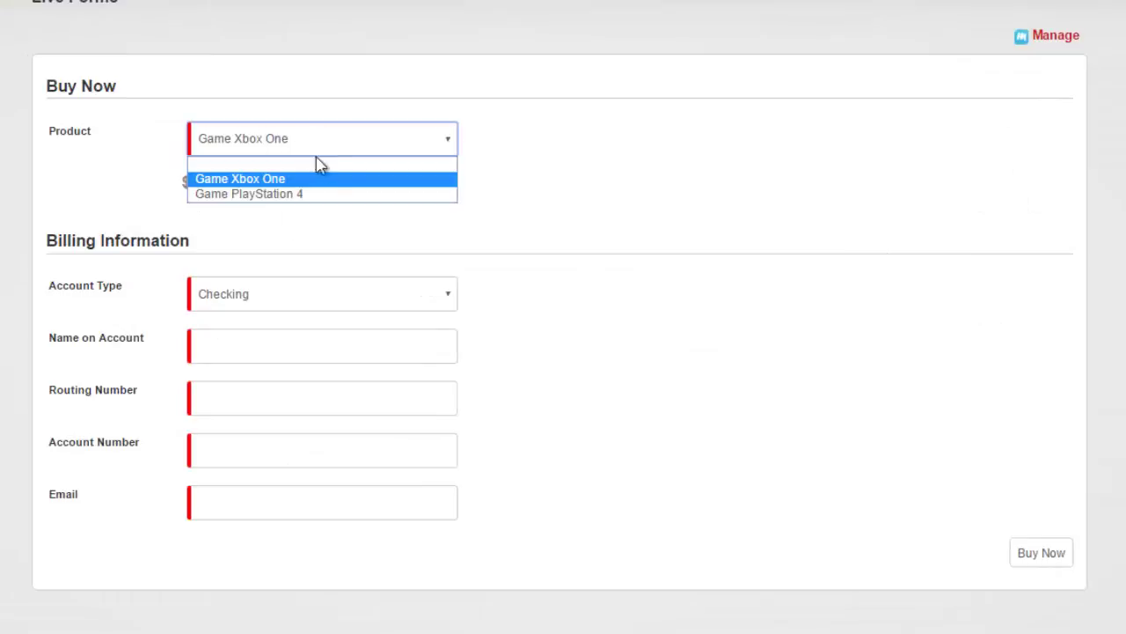
{"action": "left_click", "coordinate": [350, 195]}
Step: Fill in the account holder's name, test routing and account numbers, and email, then submit Buy Now
{"action": "left_click", "coordinate": [380, 356]}
{"action": "type", "text": "John Smit"}
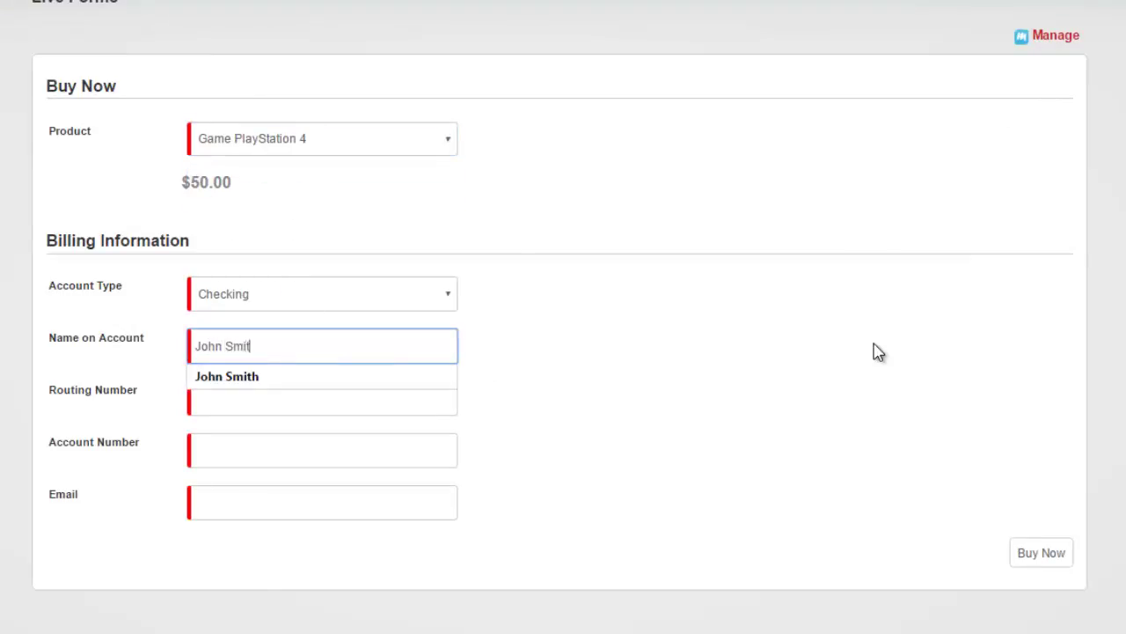
{"action": "type", "text": "h"}
{"action": "key", "text": "Tab"}
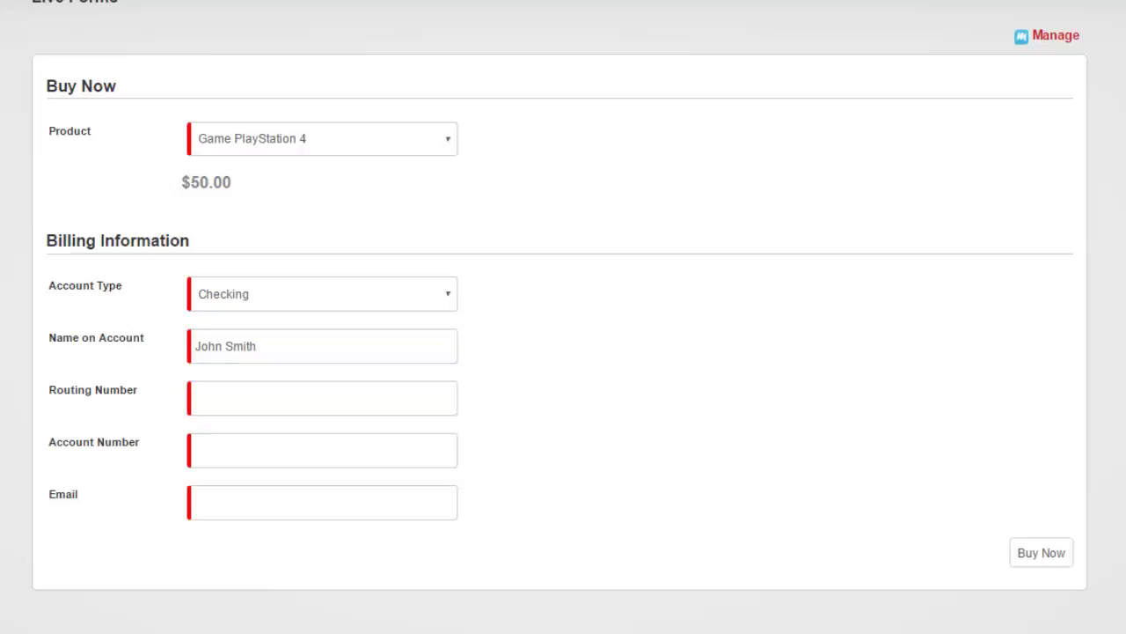
{"action": "left_click", "coordinate": [274, 389]}
{"action": "type", "text": "122000496"}
{"action": "left_click", "coordinate": [257, 454]}
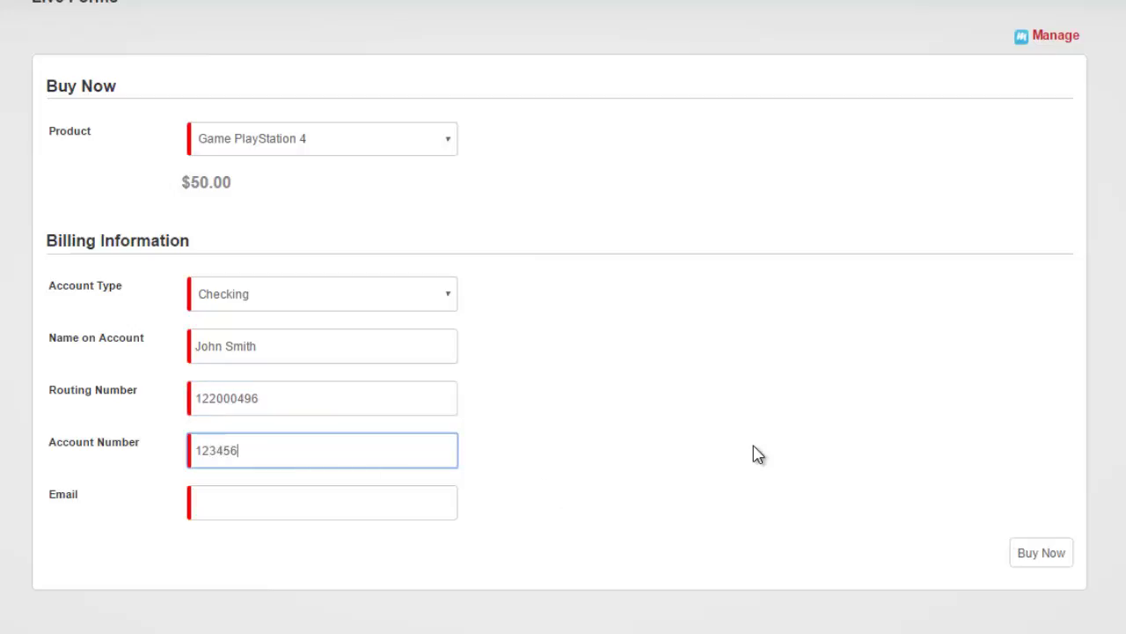
{"action": "key", "text": "Tab"}
{"action": "type", "text": "john"}
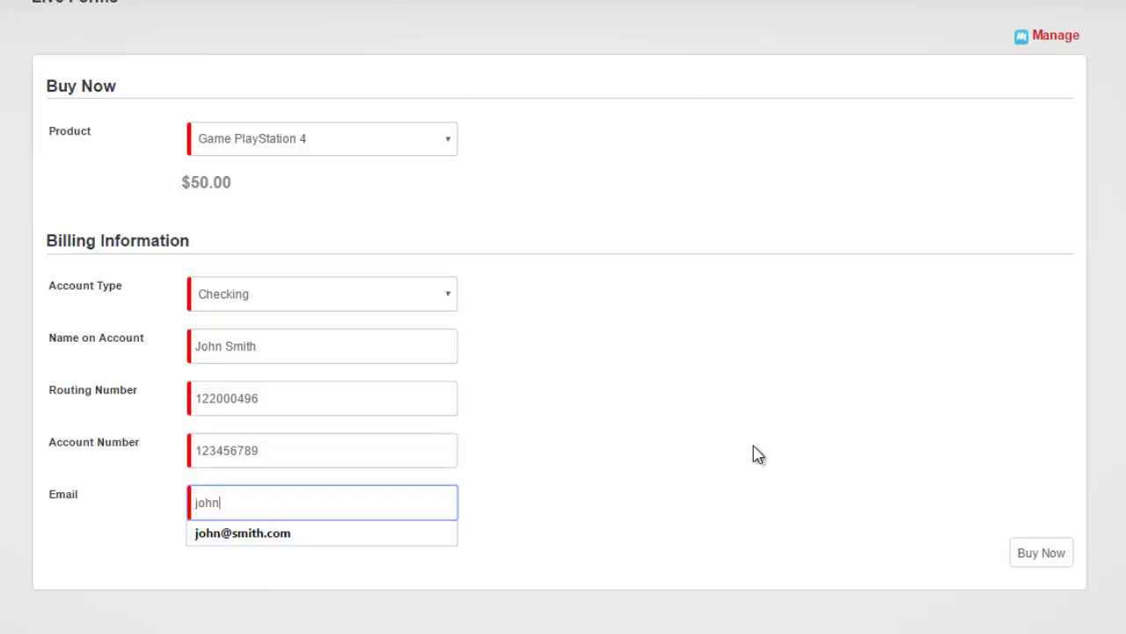
{"action": "key", "text": "Down"}
{"action": "key", "text": "Return"}
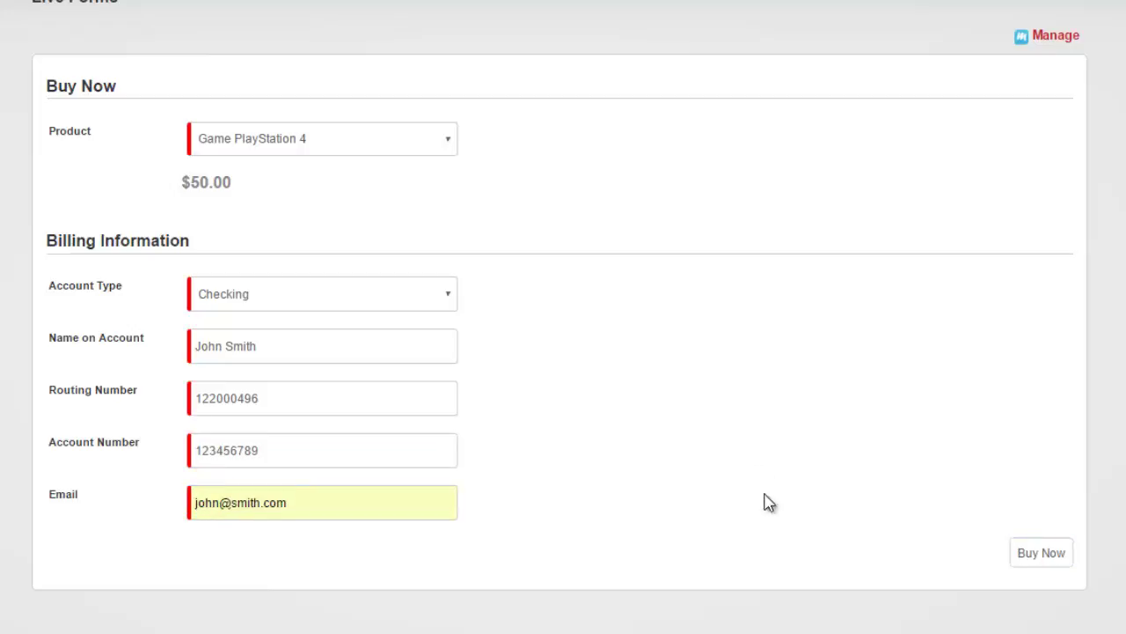
{"action": "left_click", "coordinate": [1026, 556]}
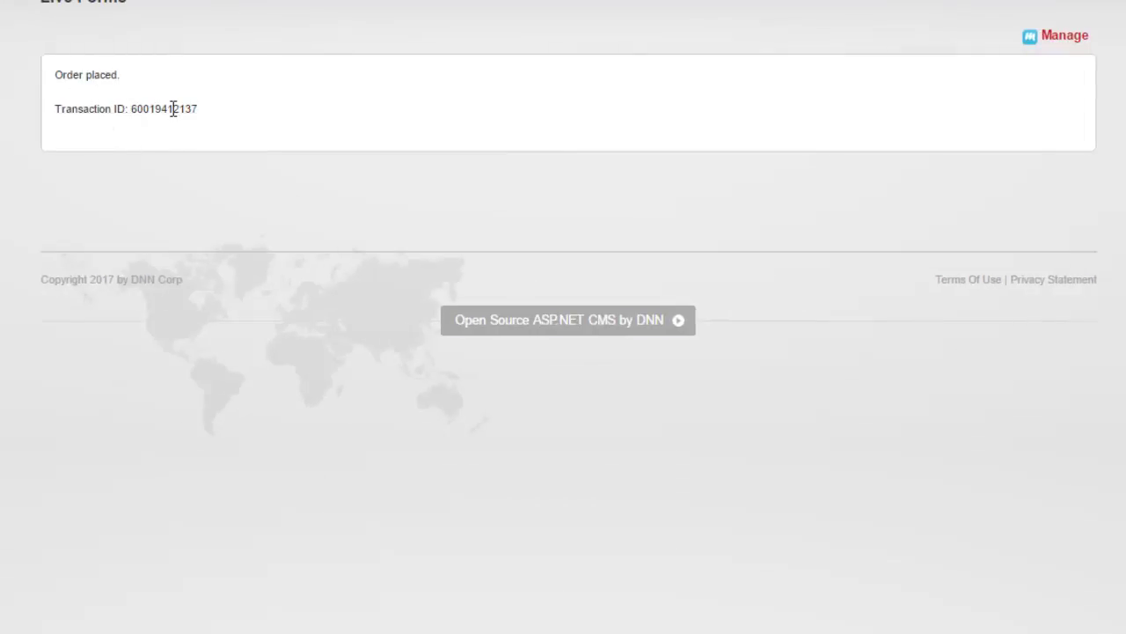
Step: Review the transaction ID in the Order placed message, then open the Submissions list
{"action": "double_click", "coordinate": [174, 108]}
{"action": "left_click", "coordinate": [792, 174]}
{"action": "left_click", "coordinate": [1059, 49]}
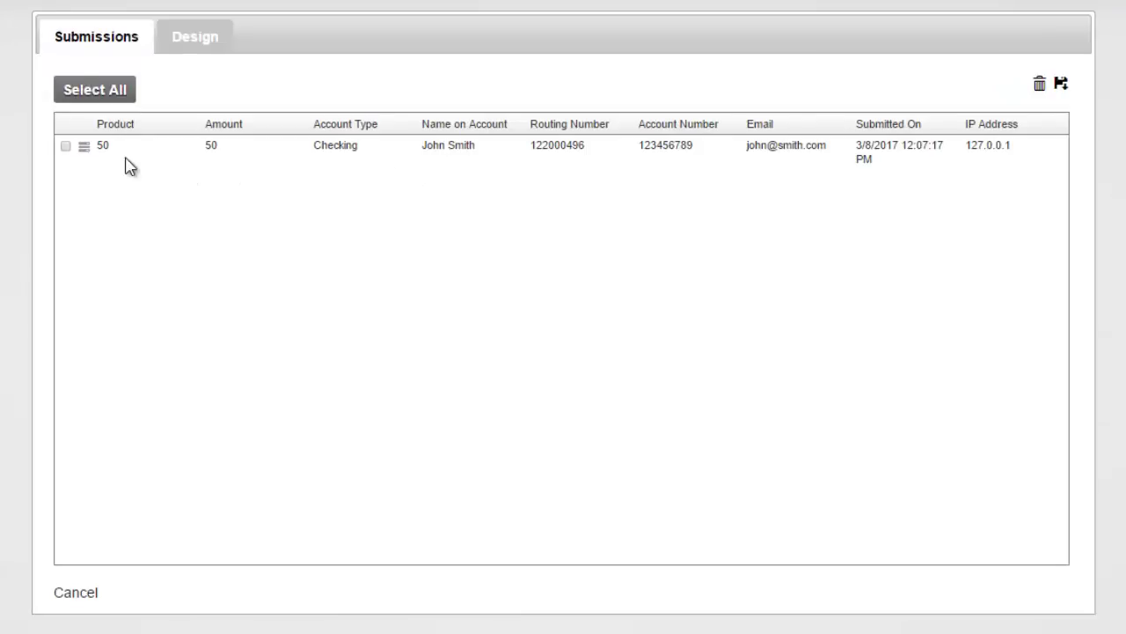
{"action": "left_click", "coordinate": [83, 148]}
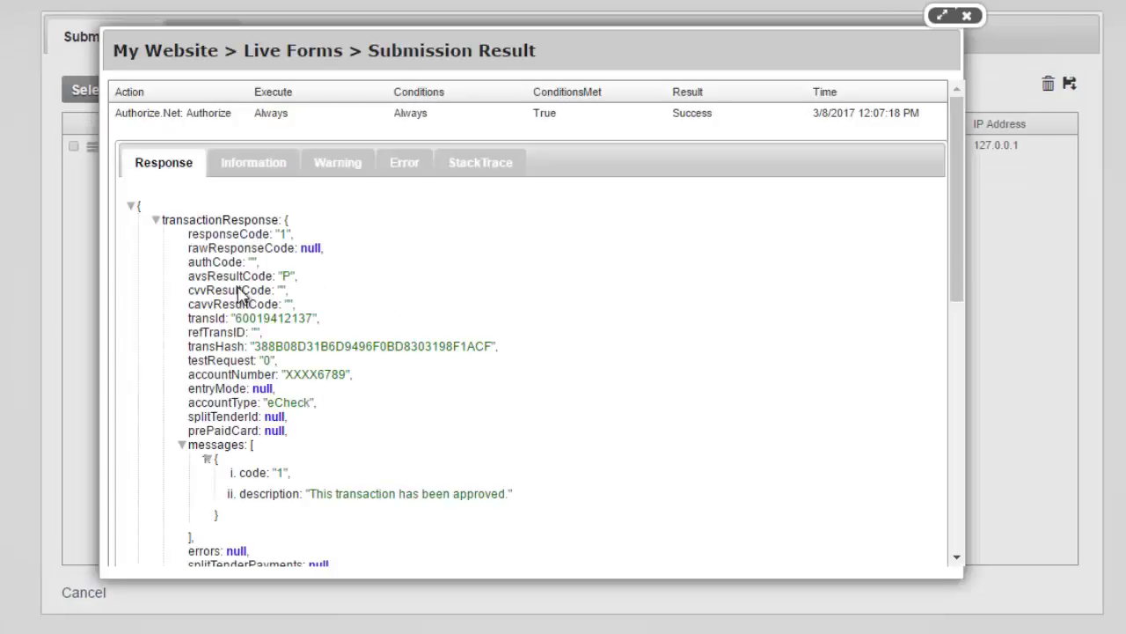
{"action": "scroll", "coordinate": [242, 440], "scroll_direction": "down", "scroll_amount": 1}
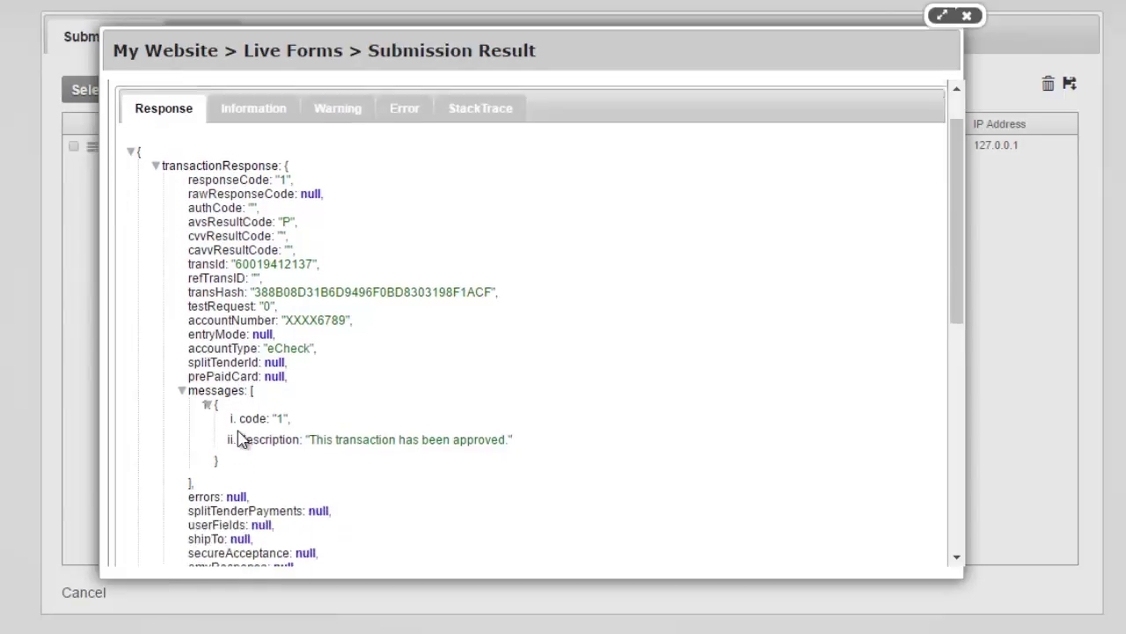
{"action": "scroll", "coordinate": [485, 397], "scroll_direction": "down", "scroll_amount": 2}
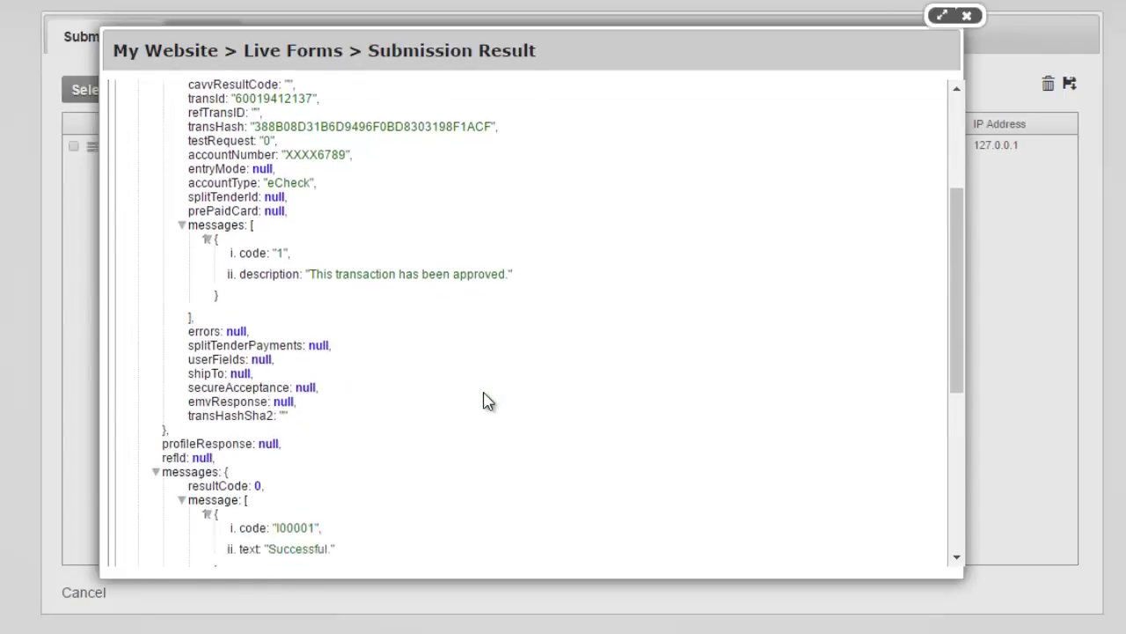
{"action": "scroll", "coordinate": [469, 385], "scroll_direction": "up", "scroll_amount": 2}
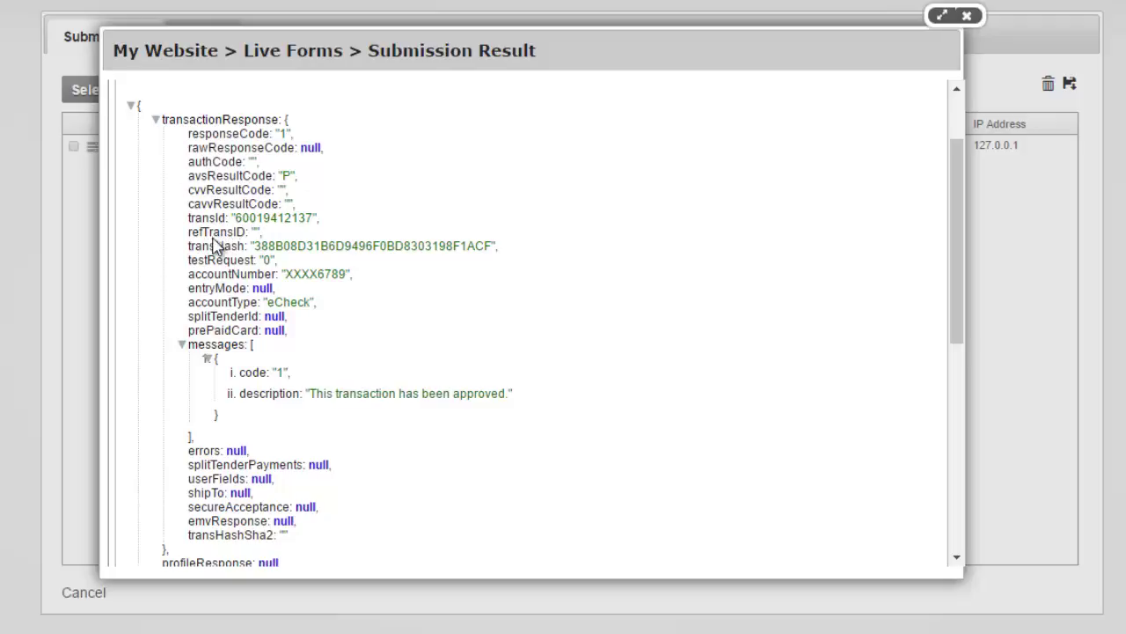
{"action": "double_click", "coordinate": [288, 220]}
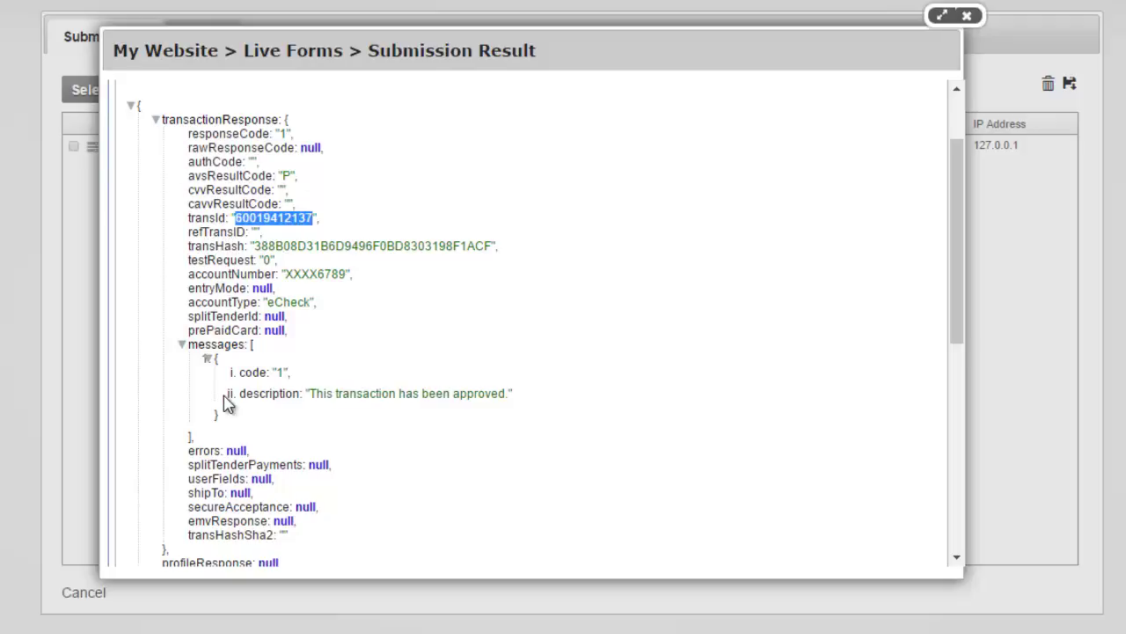
{"action": "scroll", "coordinate": [264, 352], "scroll_direction": "down", "scroll_amount": 5}
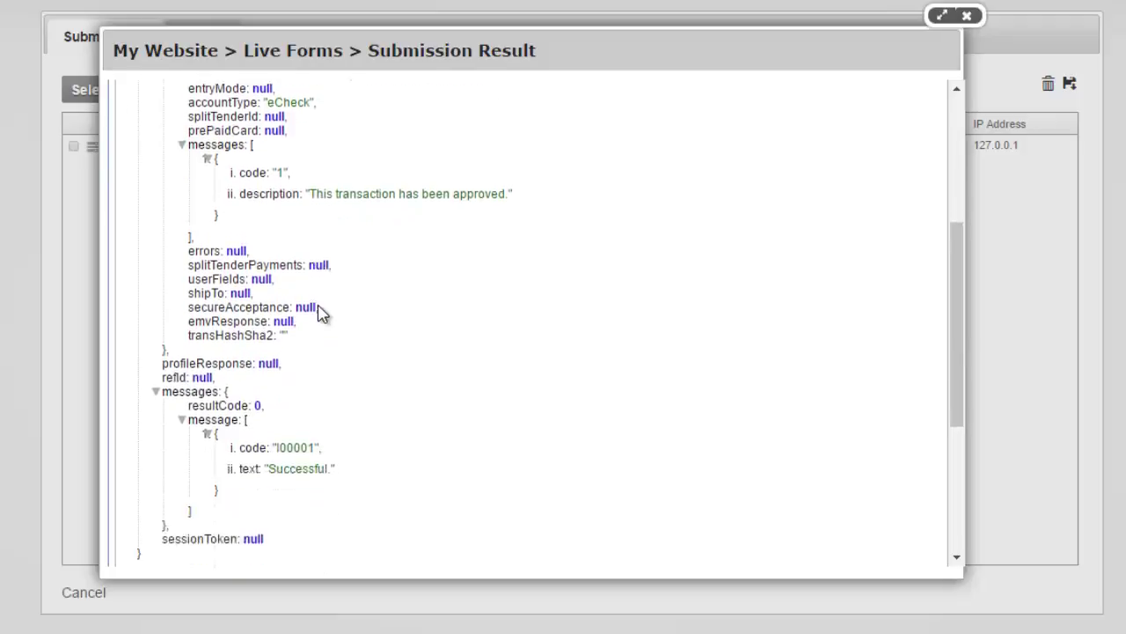
{"action": "scroll", "coordinate": [322, 311], "scroll_direction": "up", "scroll_amount": 5}
{"action": "left_click", "coordinate": [965, 16]}
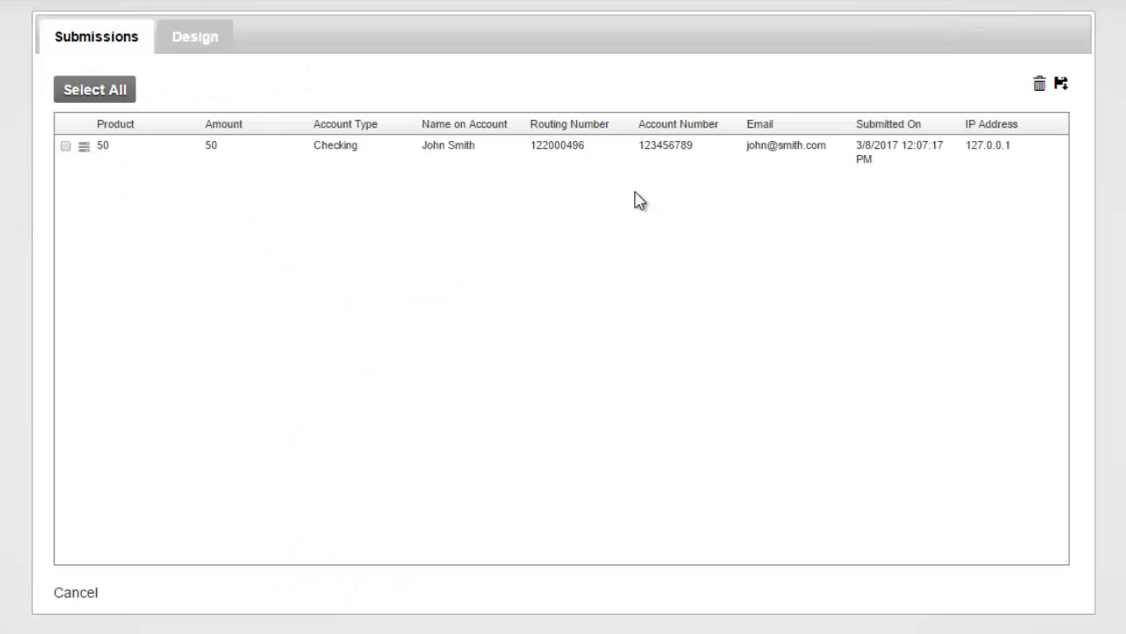